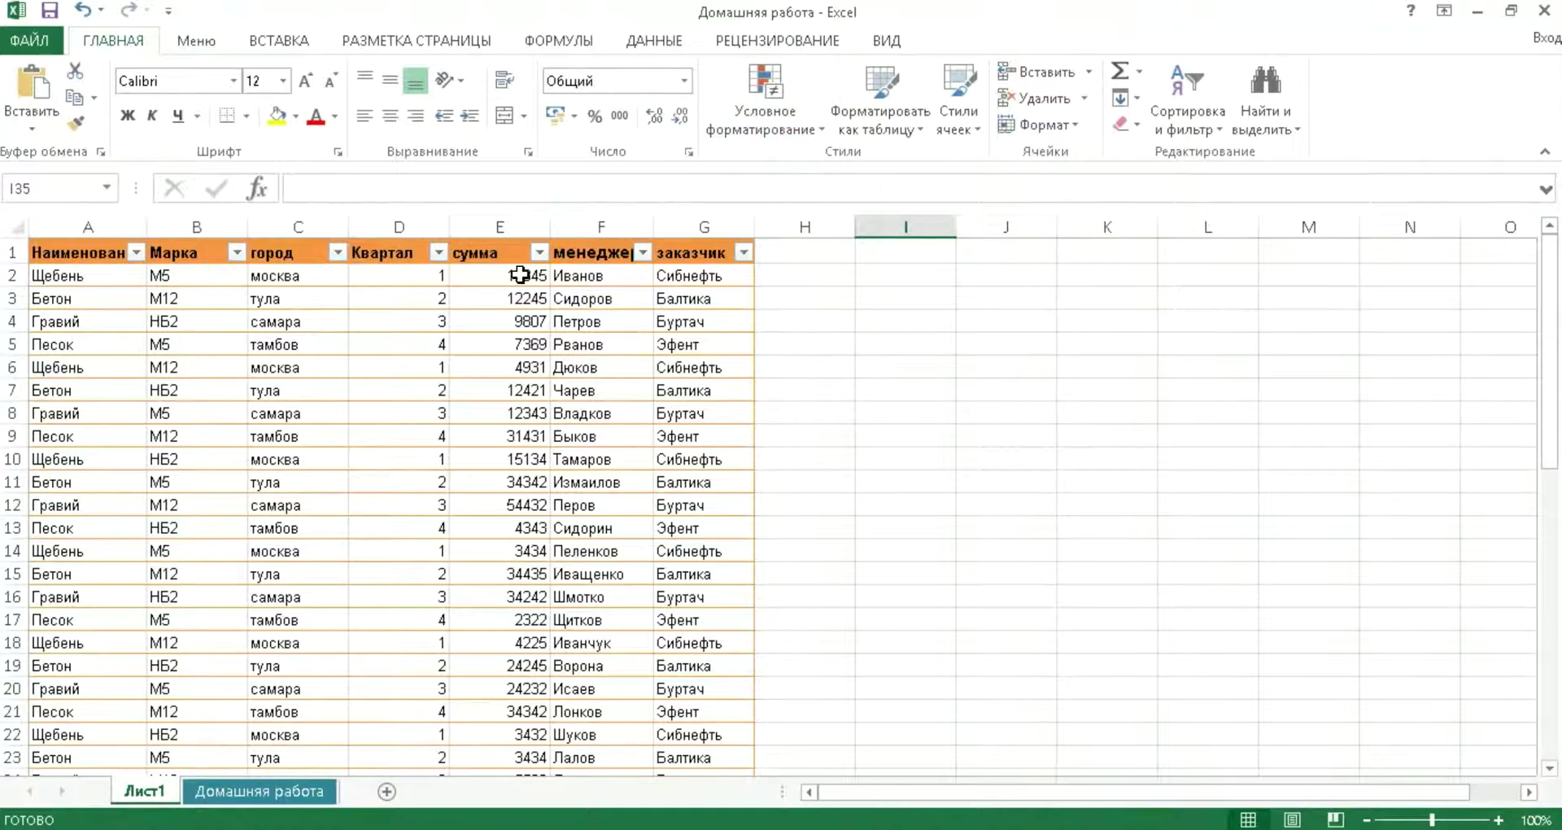
Give E2 a Greater Than 10000 rule with light red fill and dark red text.
left_click(521, 275)
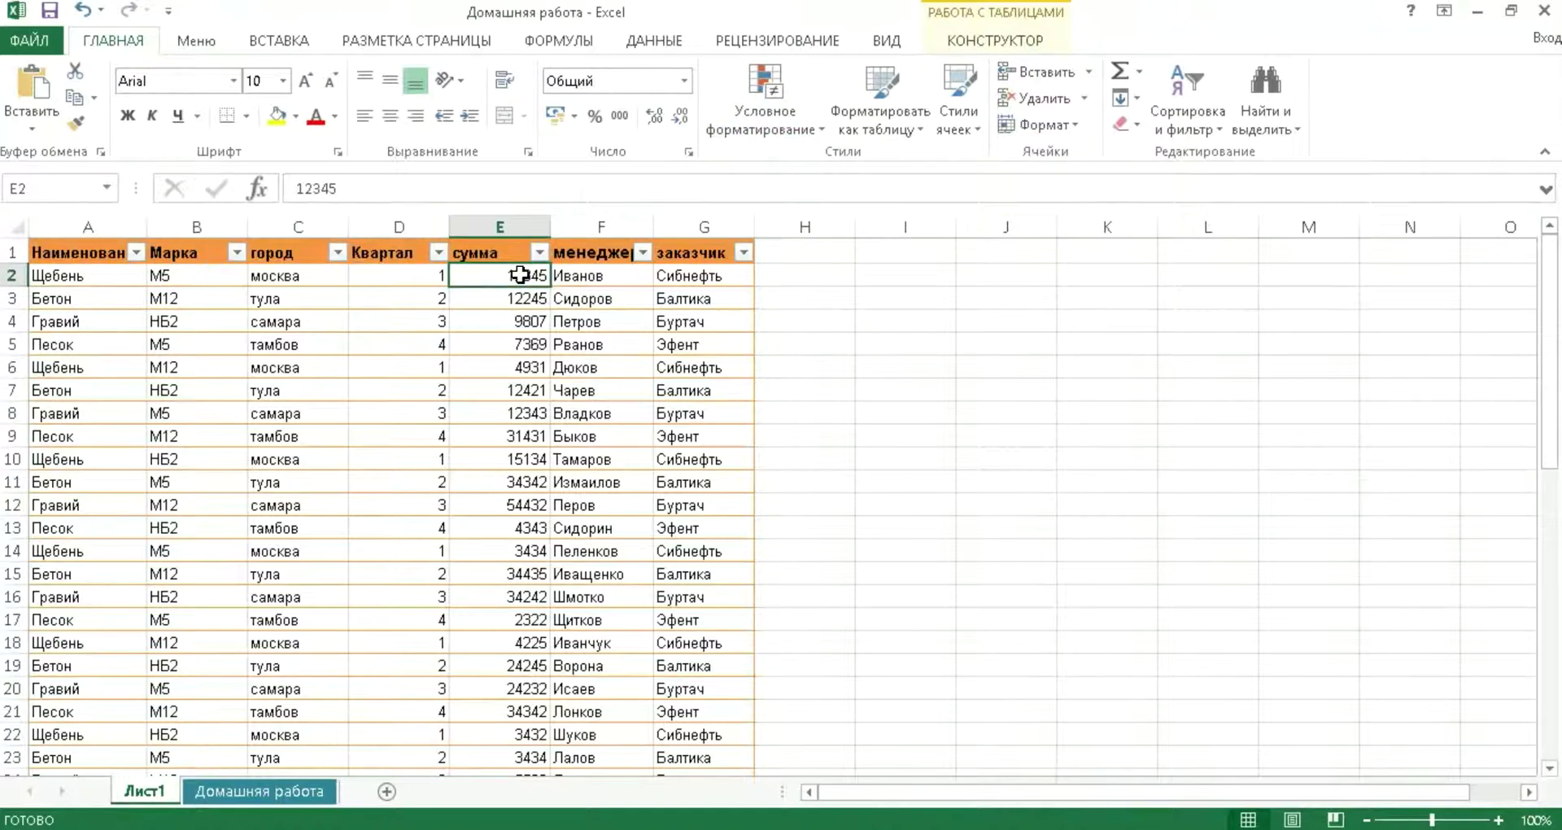
left_click(777, 76)
mouse_move(855, 166)
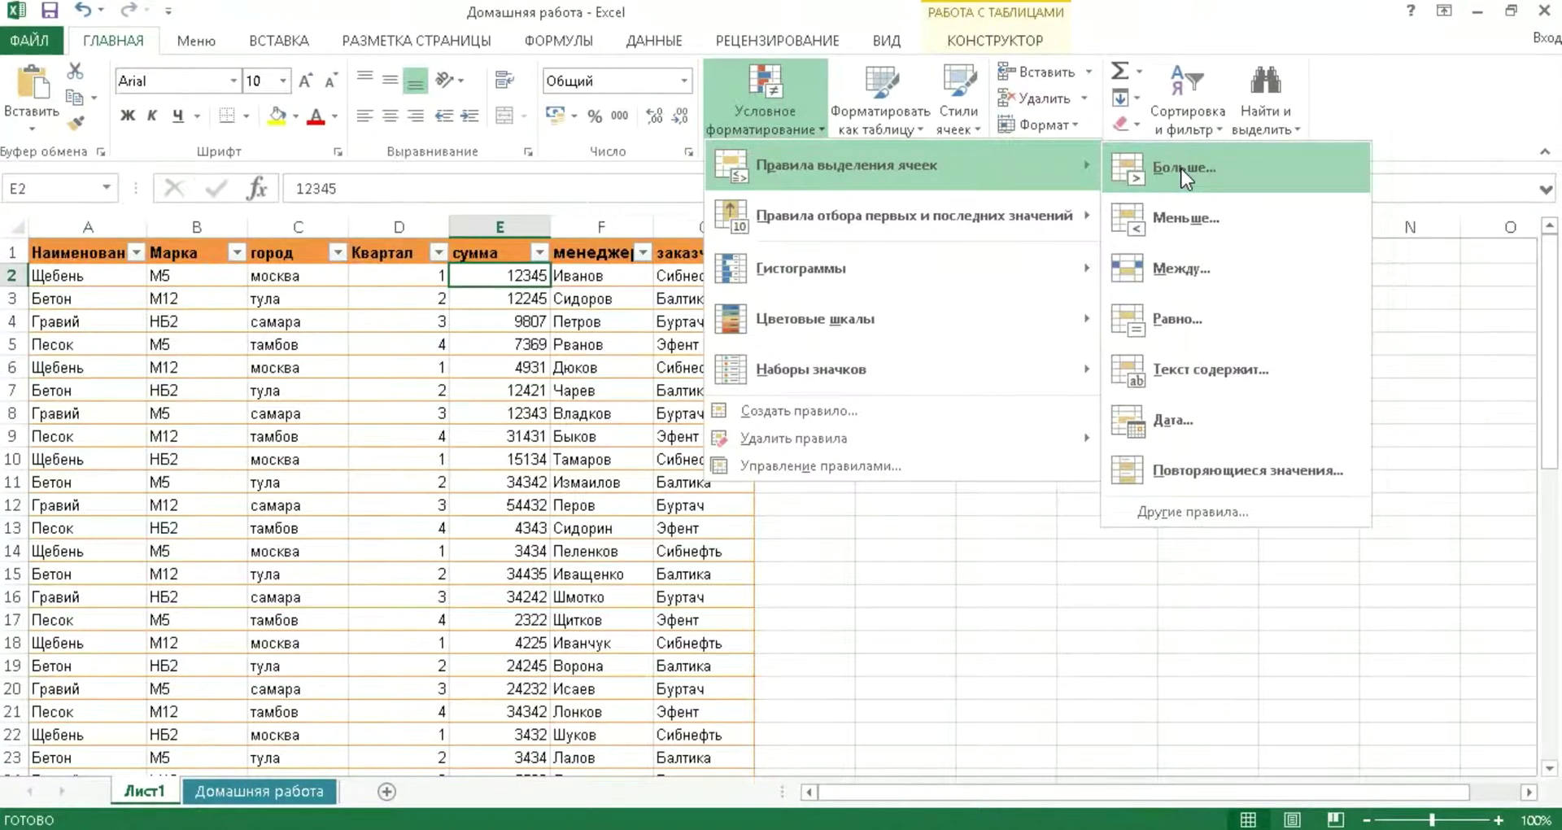
left_click(1184, 173)
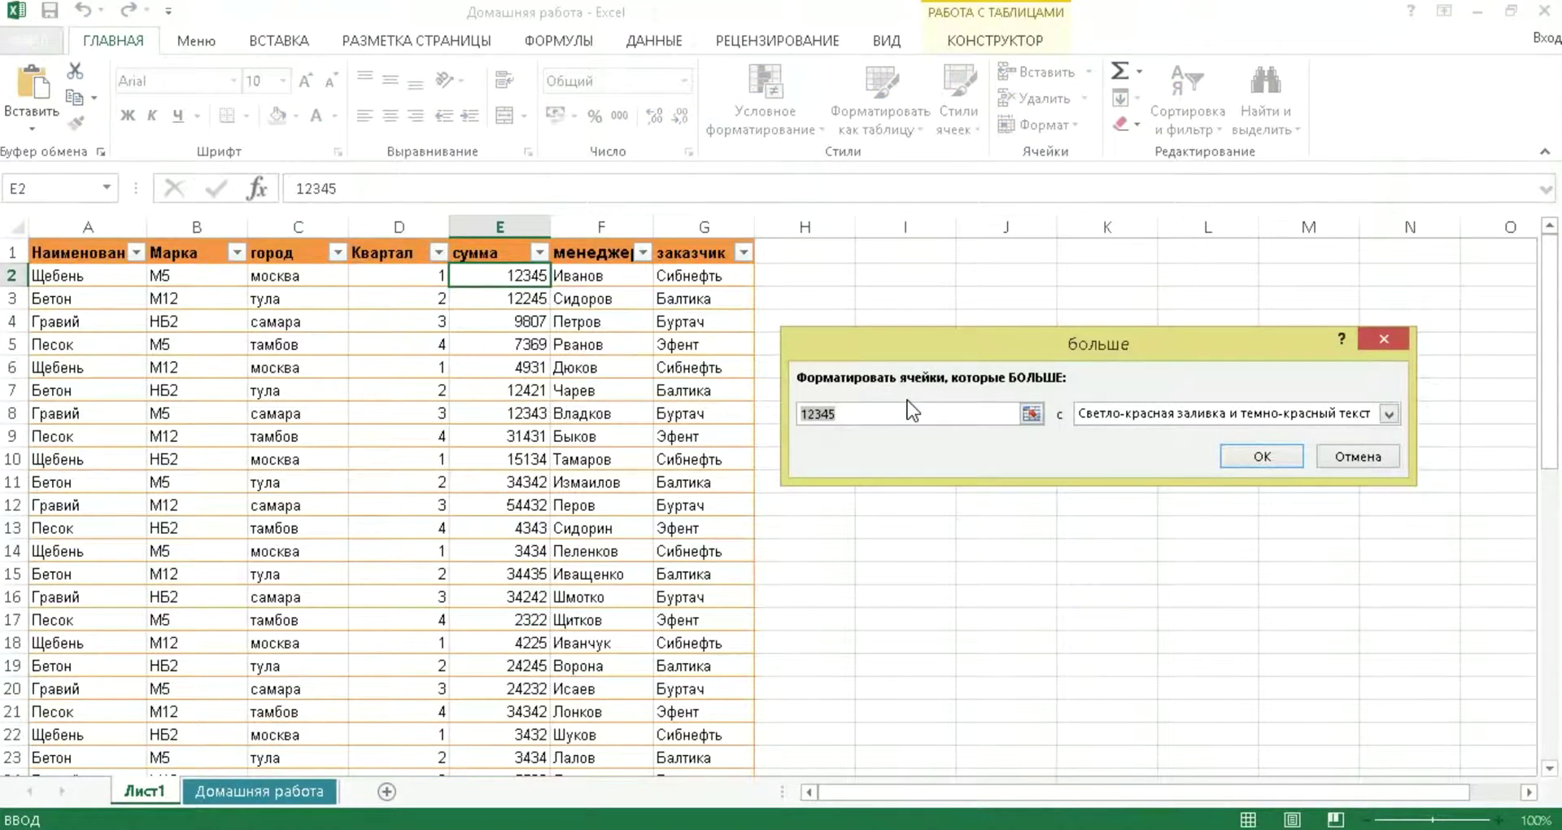
type("100")
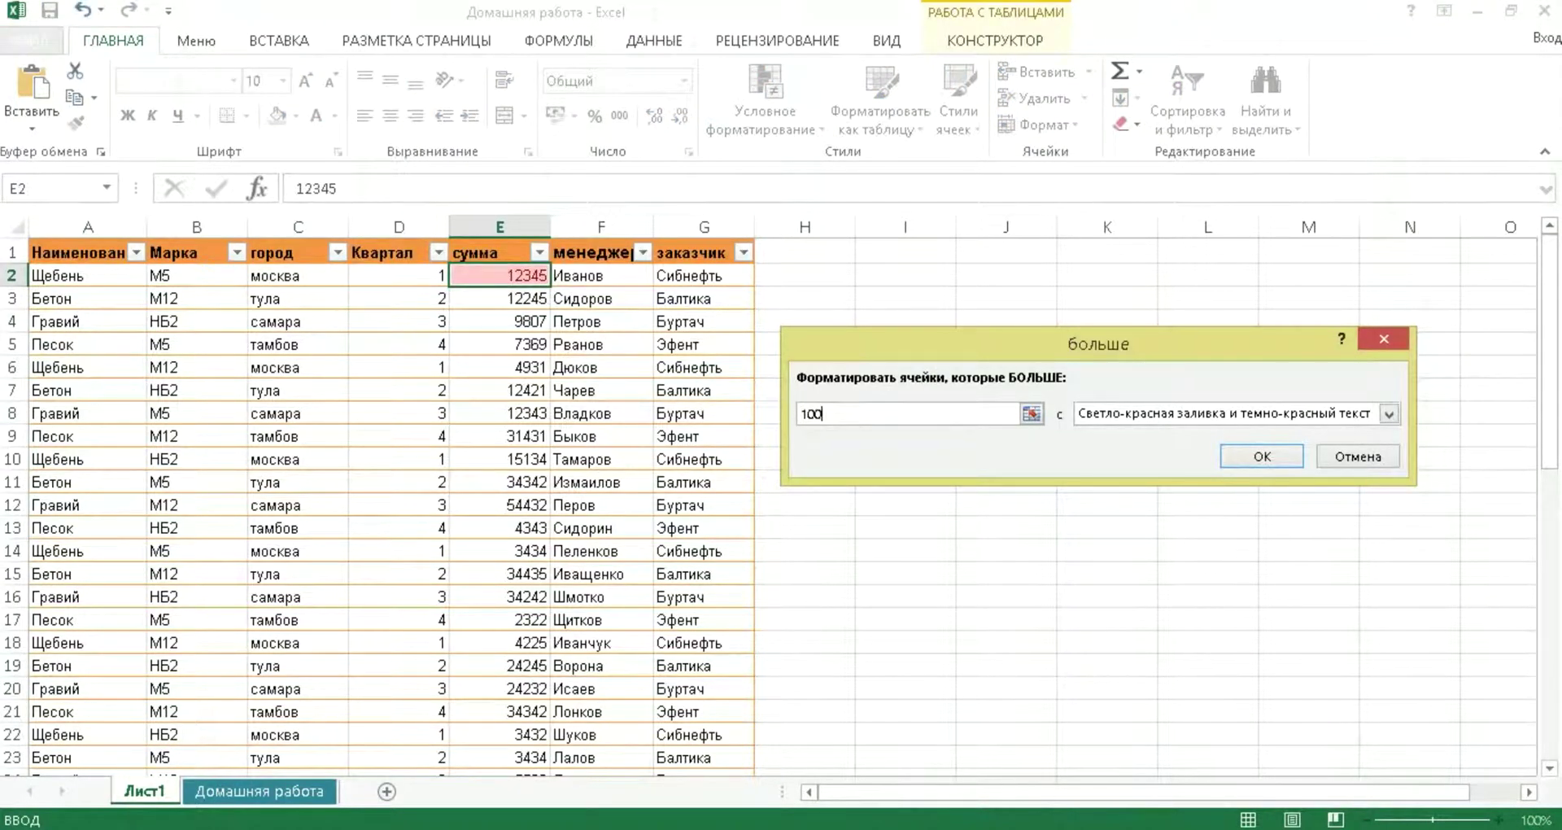
type("00")
left_click(1267, 457)
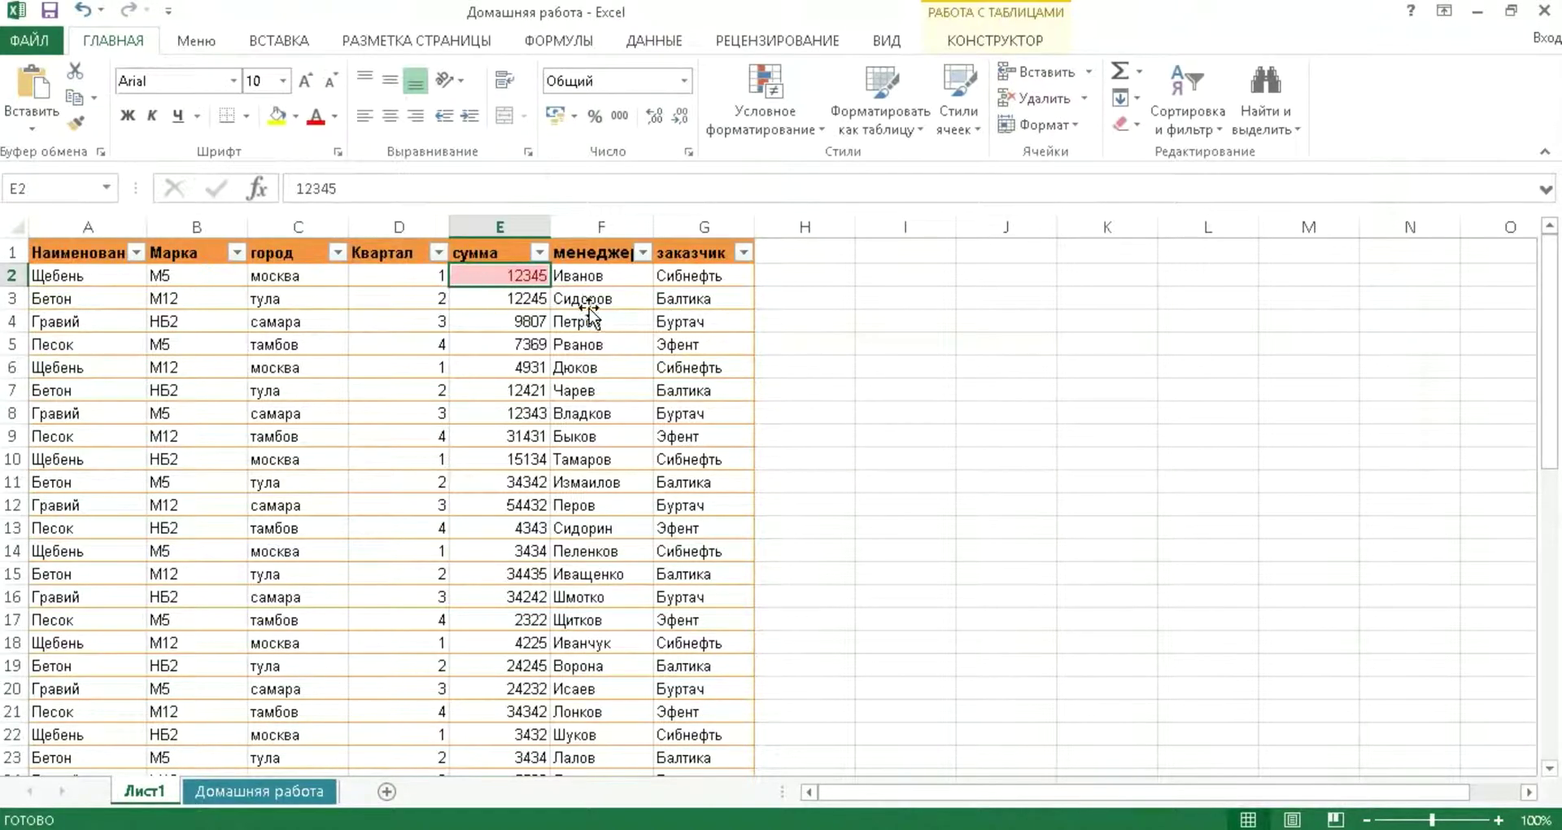
Copy E2's highlight rule down the сумма column as formatting only.
left_click(525, 275)
double_click(548, 286)
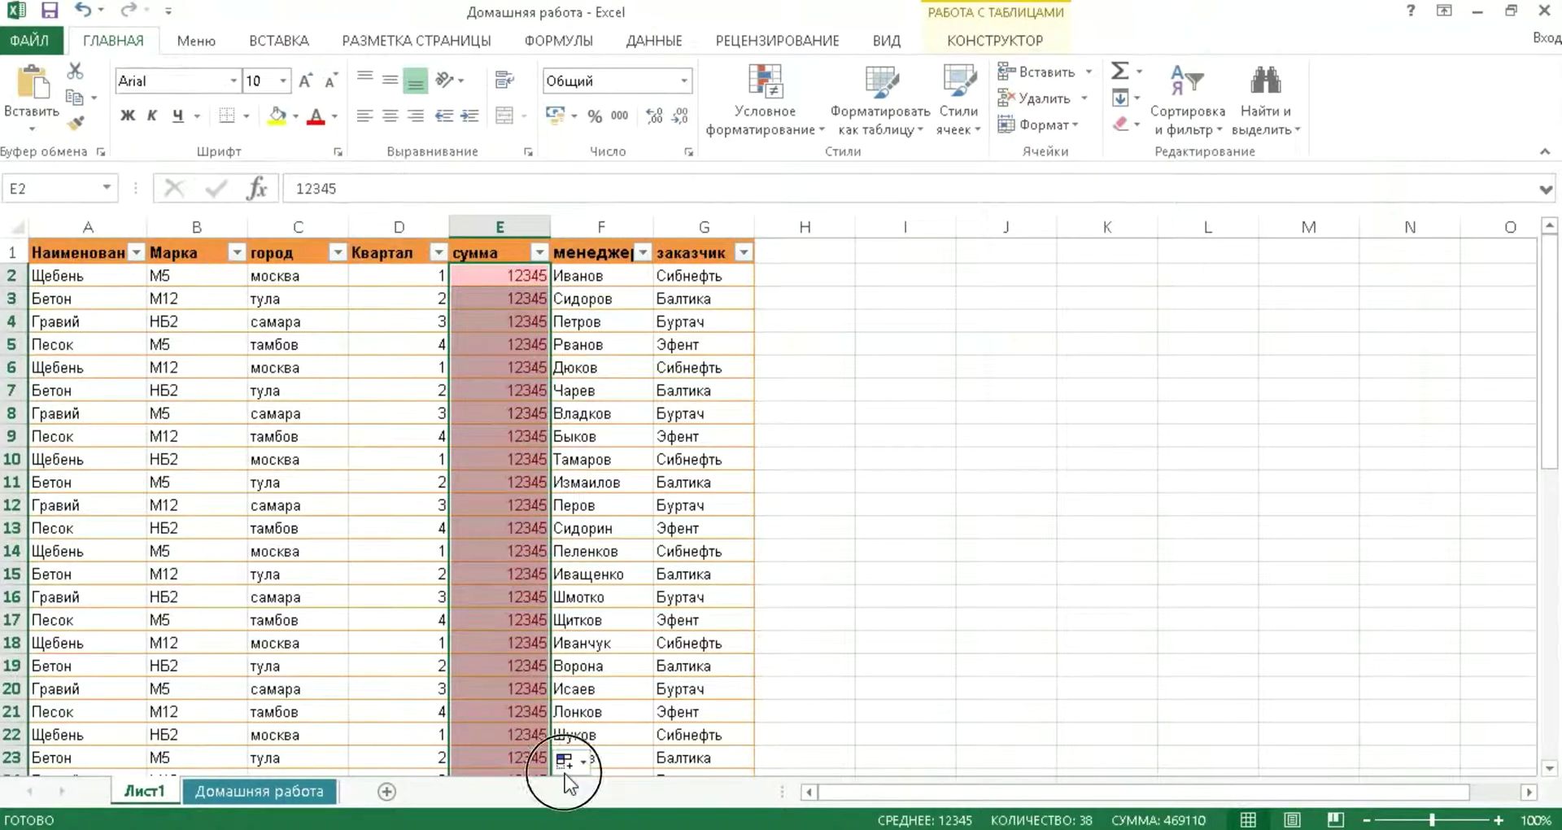
left_click(565, 774)
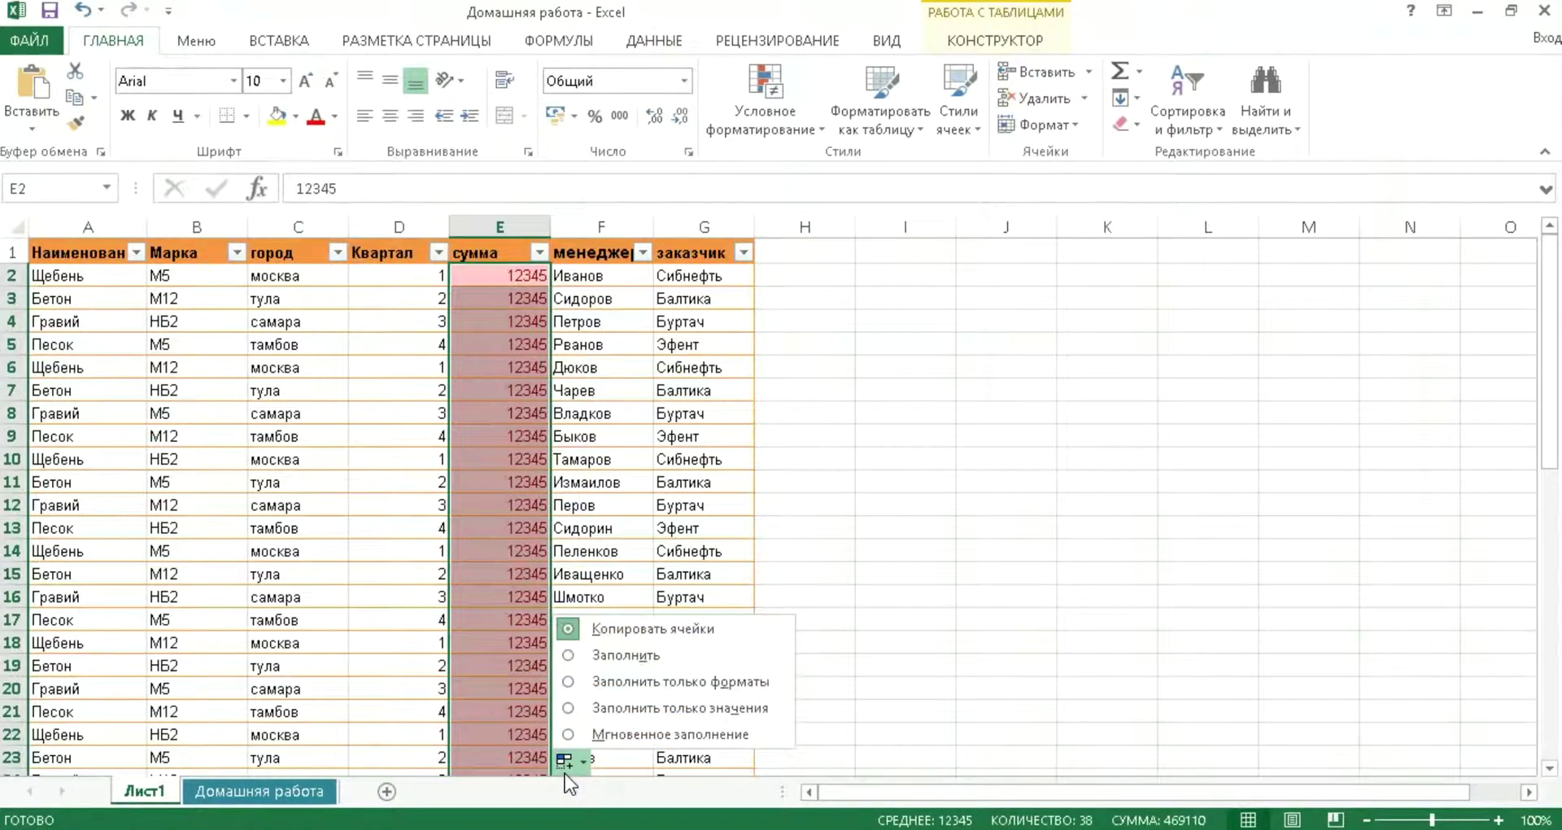
left_click(594, 684)
left_click(1005, 550)
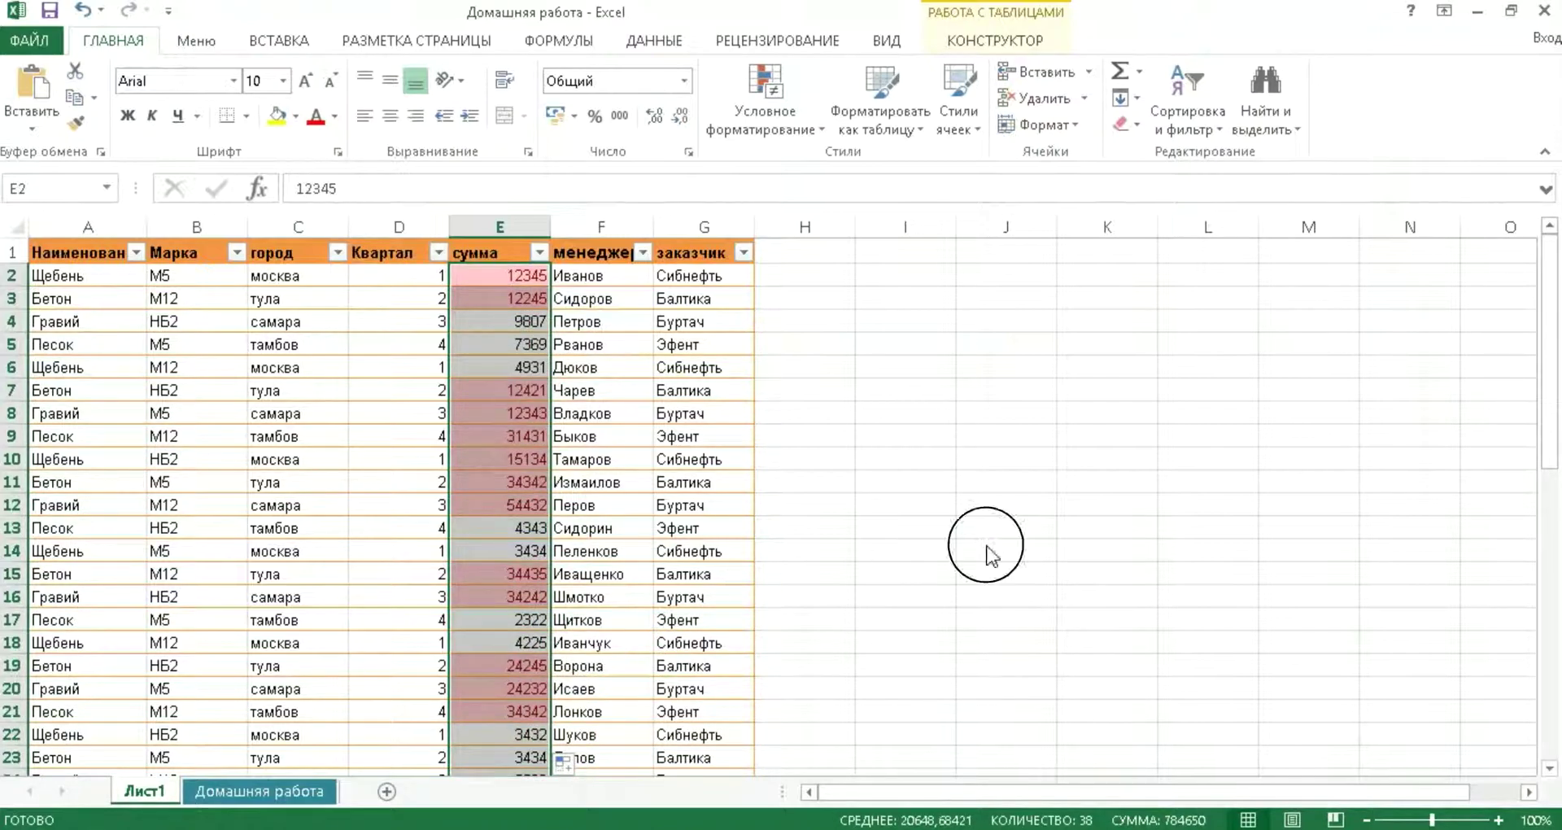
left_click(540, 253)
mouse_move(366, 332)
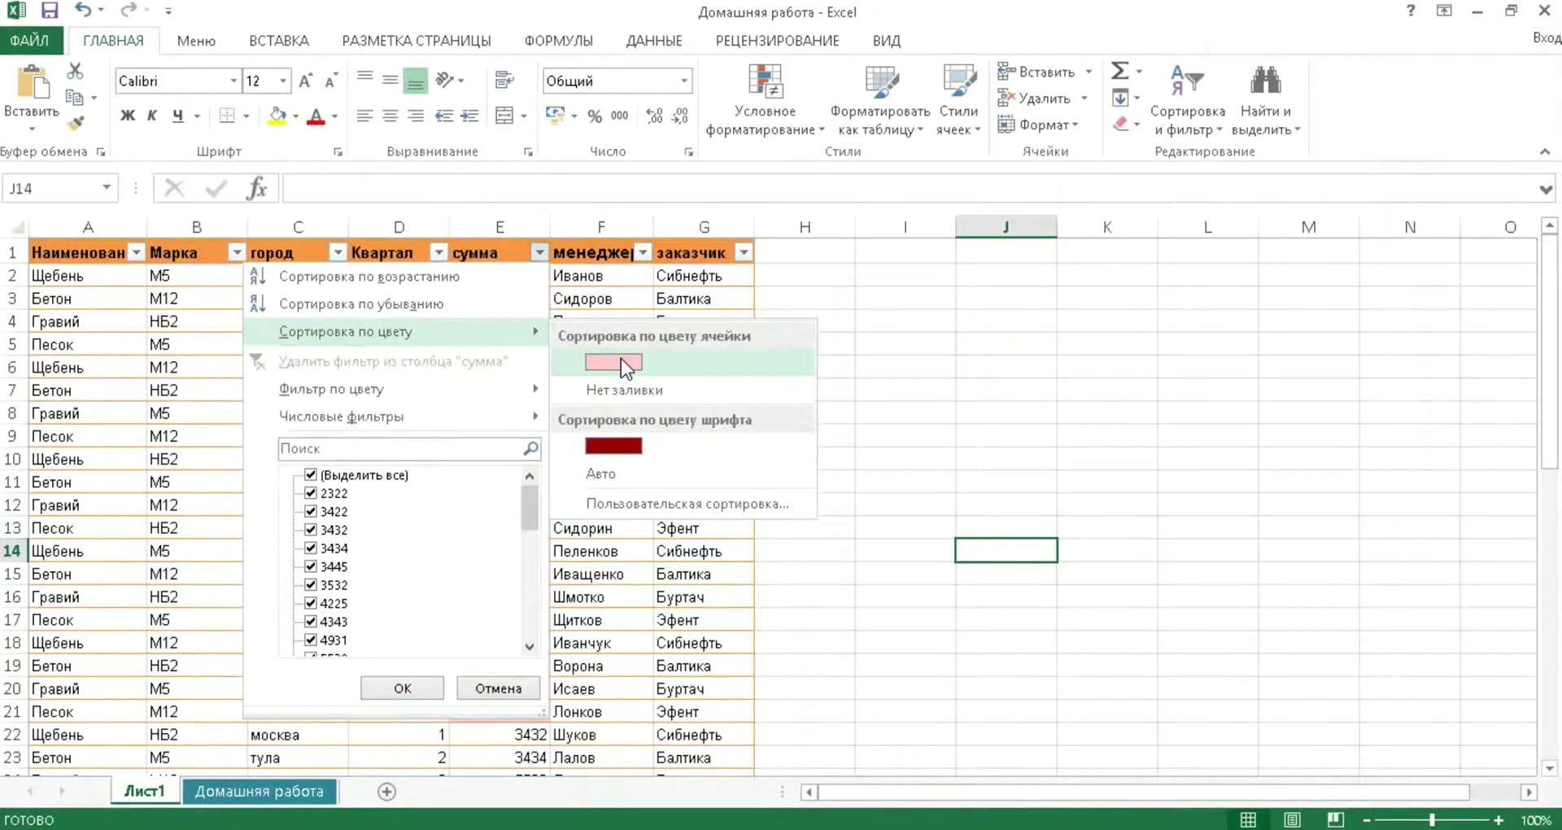
Sort rows by the pink cell colour, then undo the sort and the copied highlighting.
left_click(622, 360)
mouse_move(1550, 285)
left_mouse_down()
mouse_move(1546, 428)
mouse_move(1433, 260)
left_mouse_up()
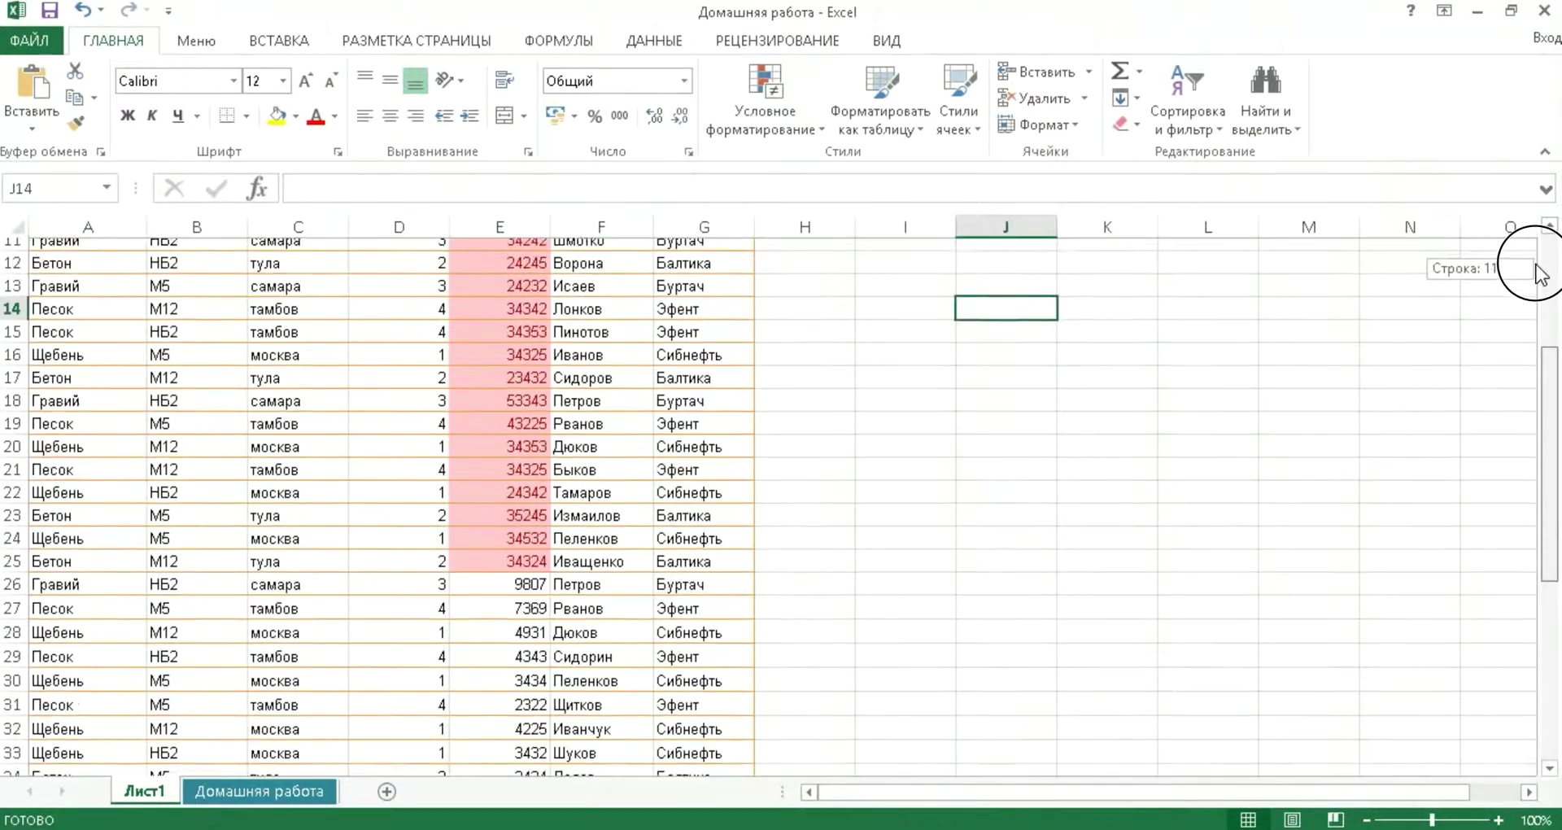
left_click(83, 11)
left_click(82, 11)
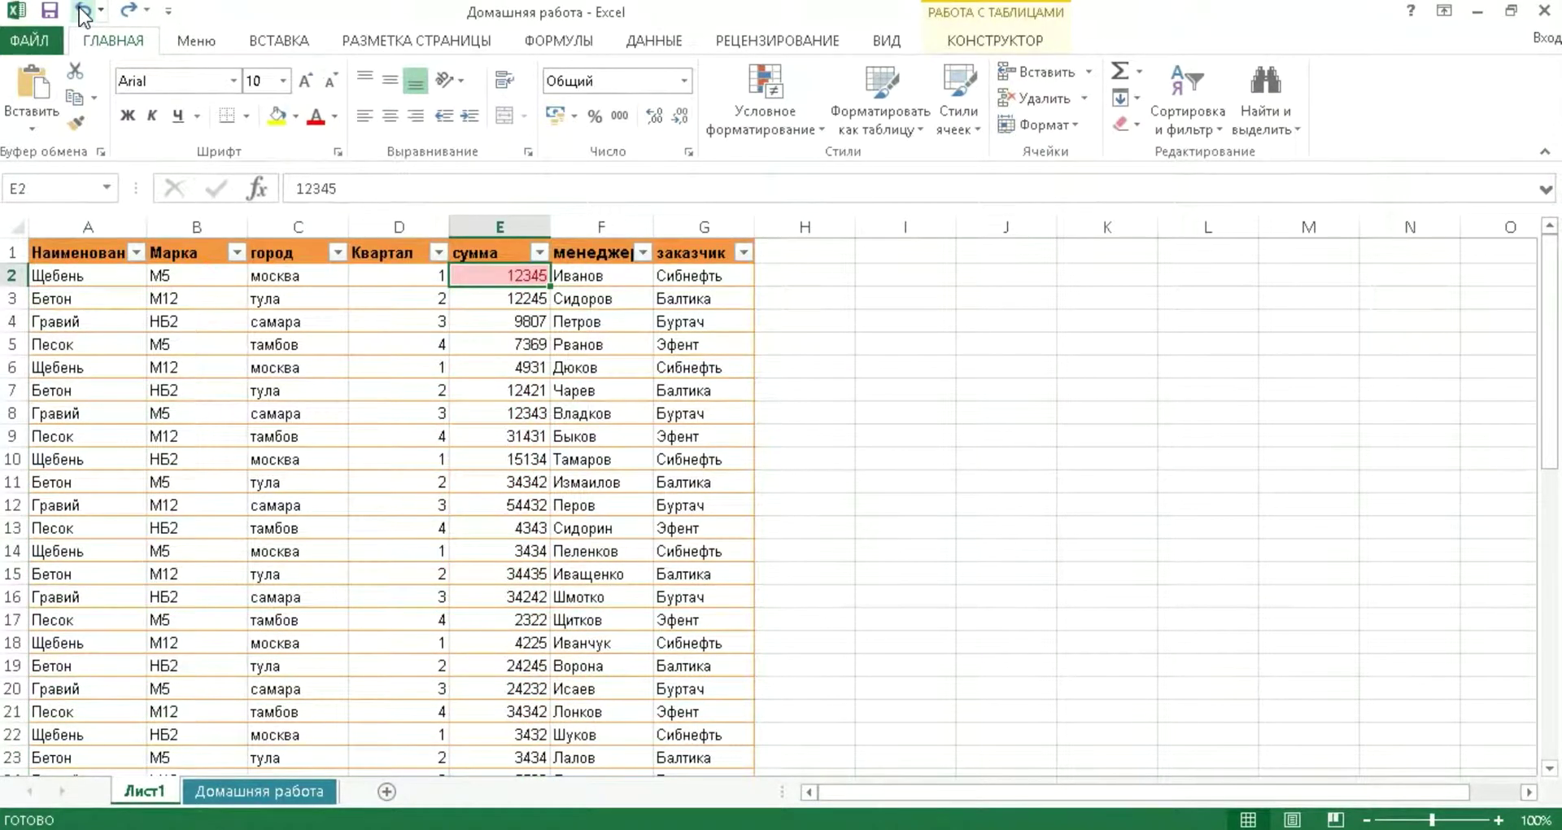
Open Conditional Formatting to reach the Data Bars choices for E2.
left_click(796, 91)
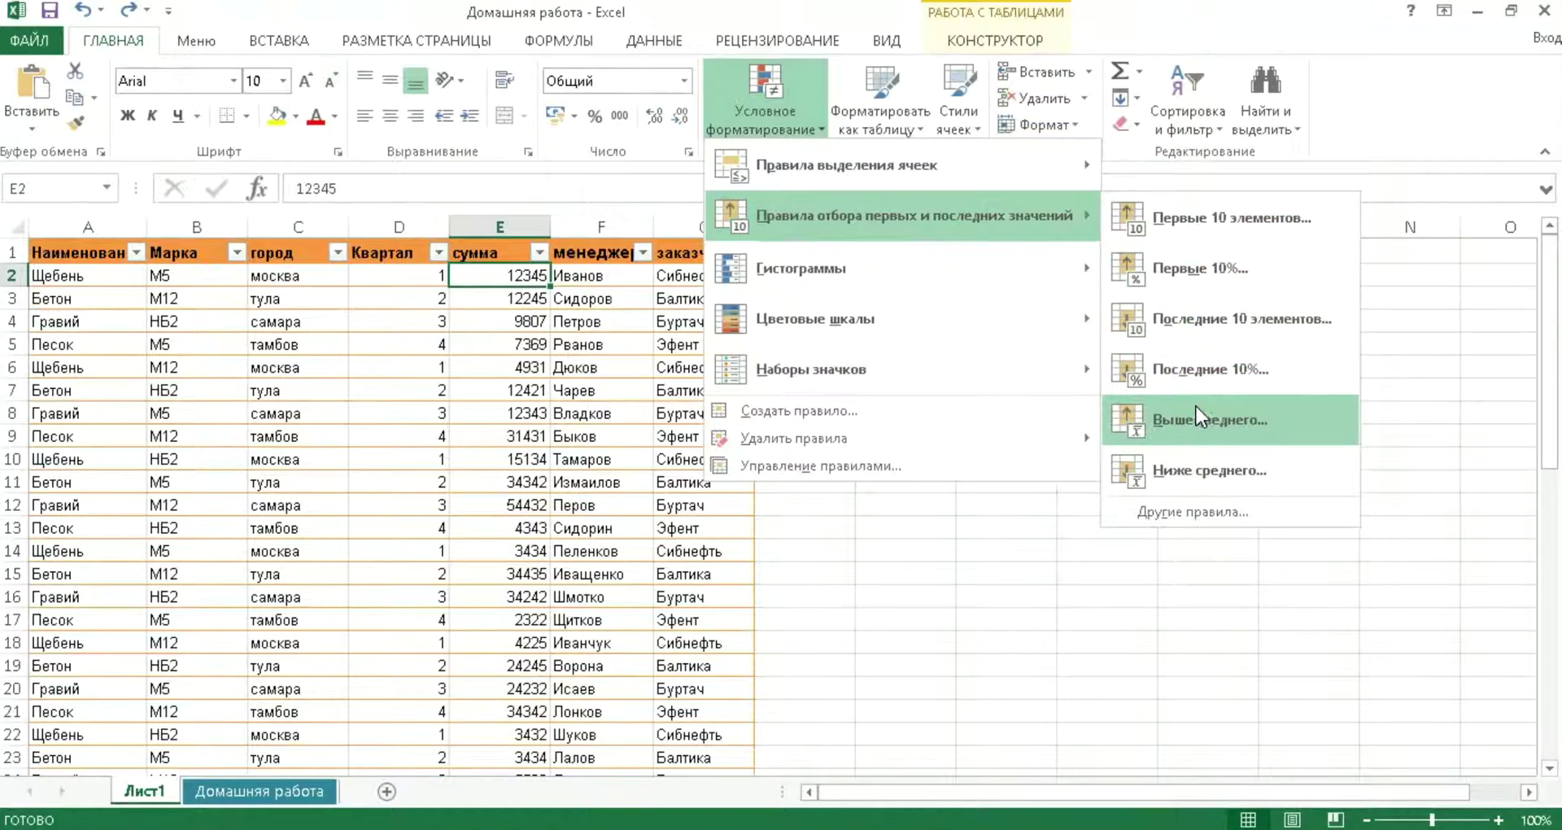
mouse_move(903, 266)
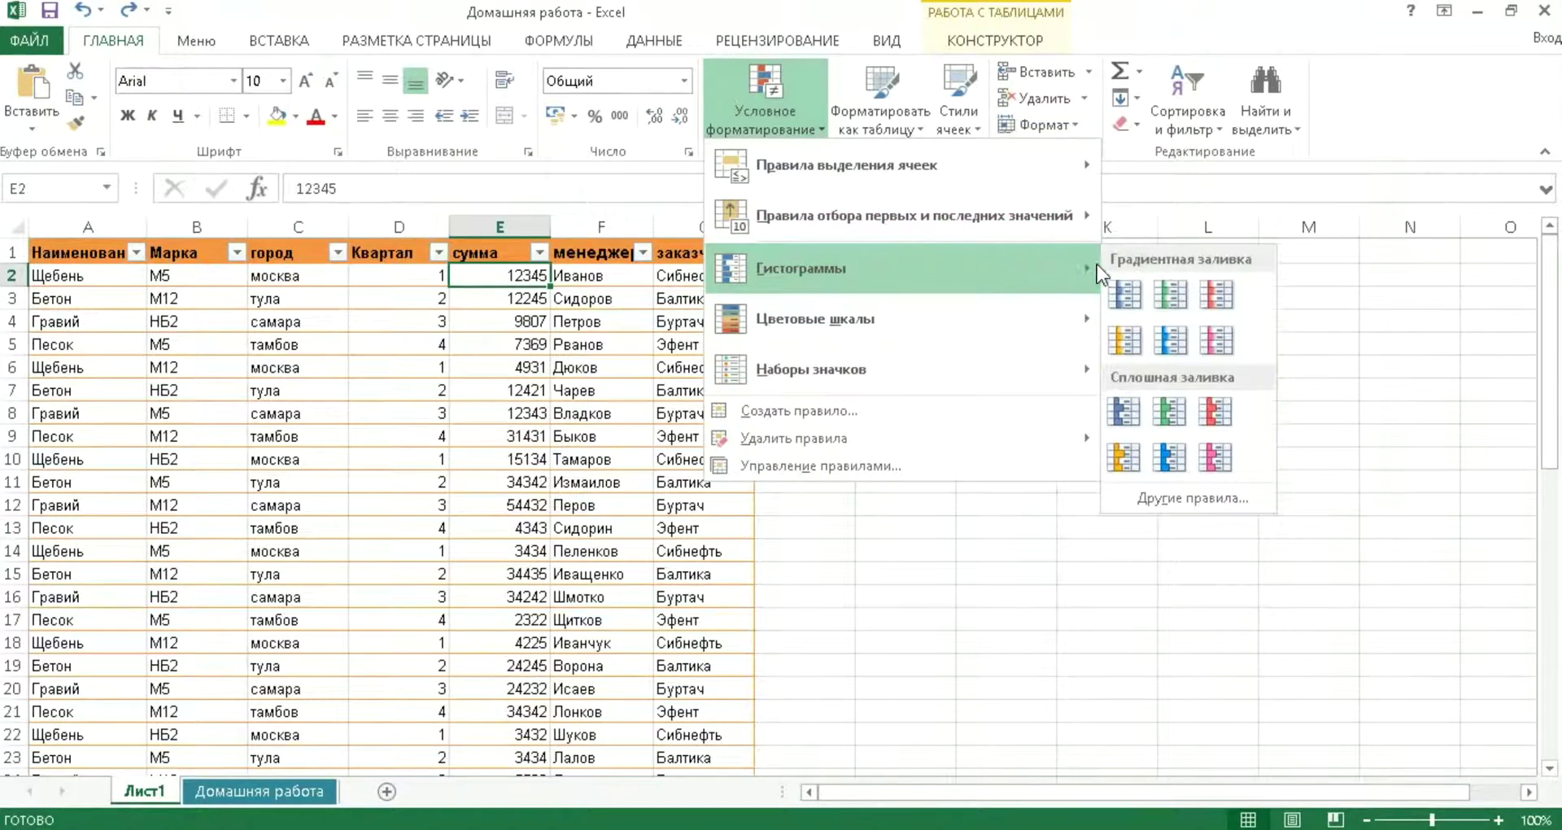
Spread a blue gradient data bar from E2 down the сумма column as formatting only, then undo it.
left_click(1123, 294)
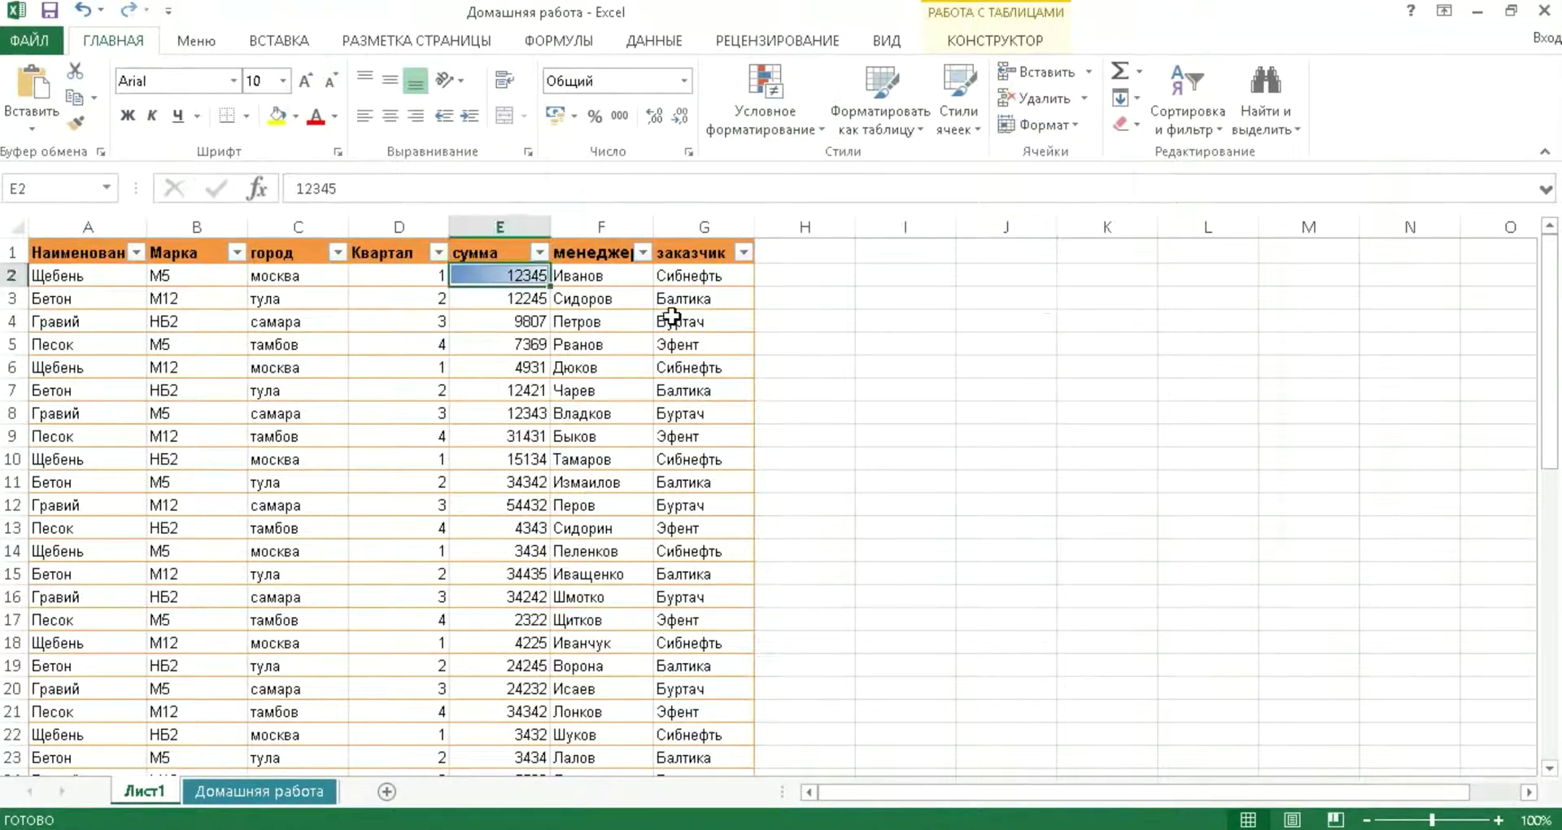
double_click(547, 286)
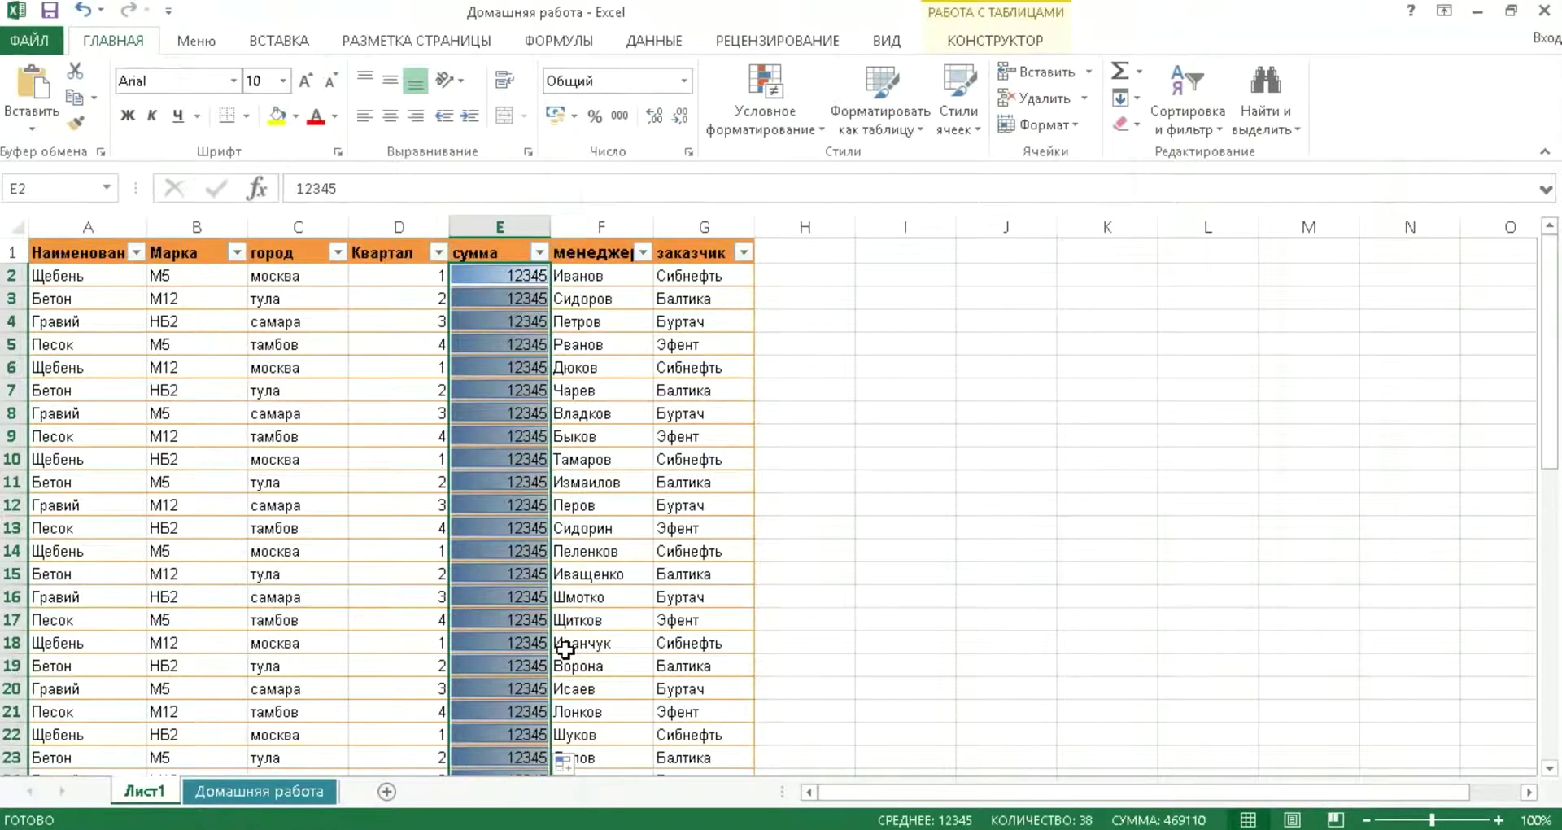
left_click(567, 761)
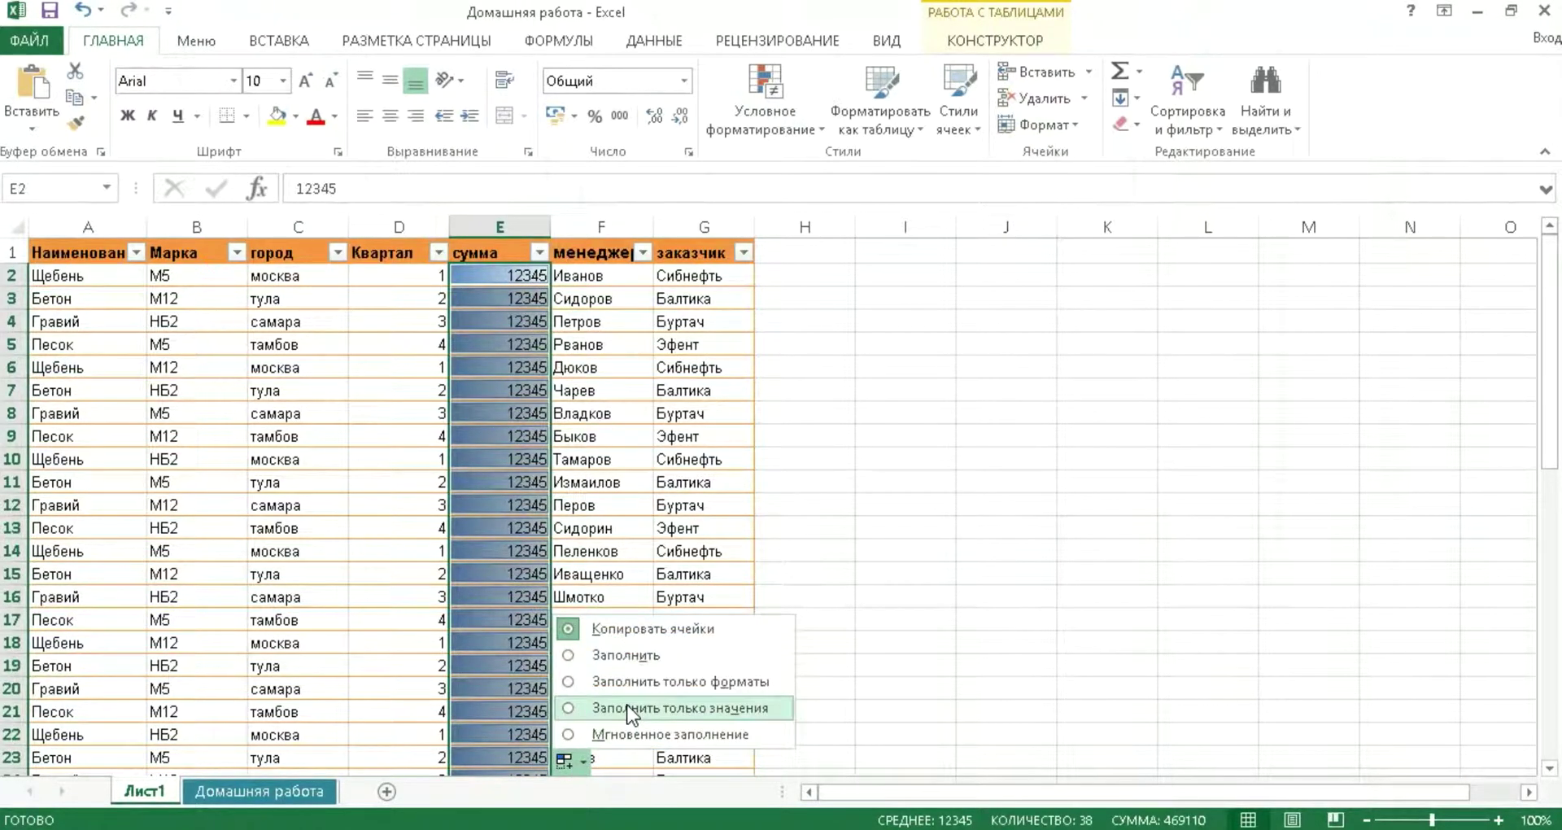
left_click(631, 708)
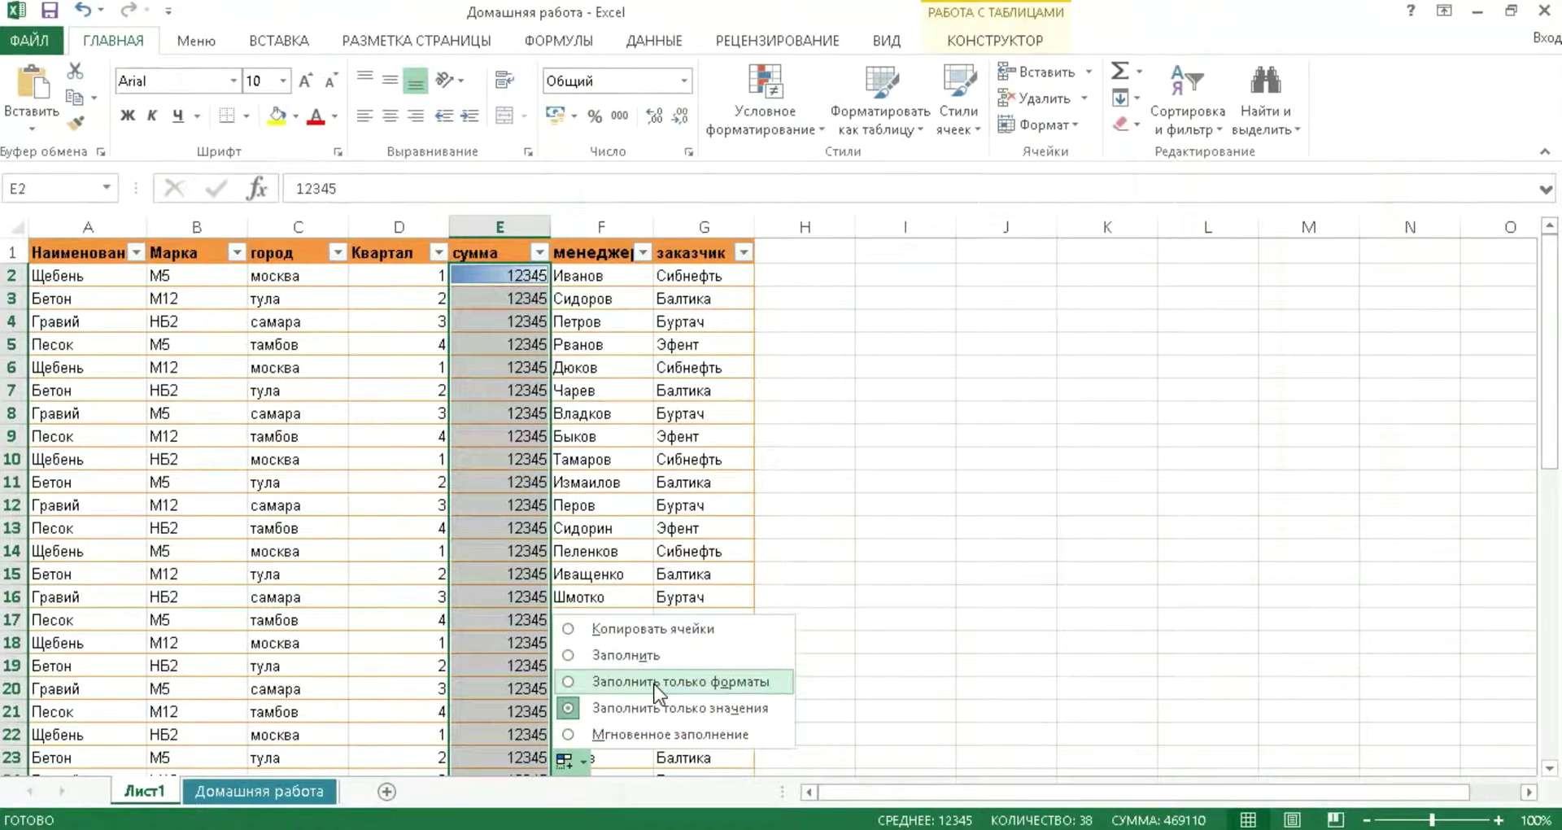
left_click(659, 681)
left_click(941, 537)
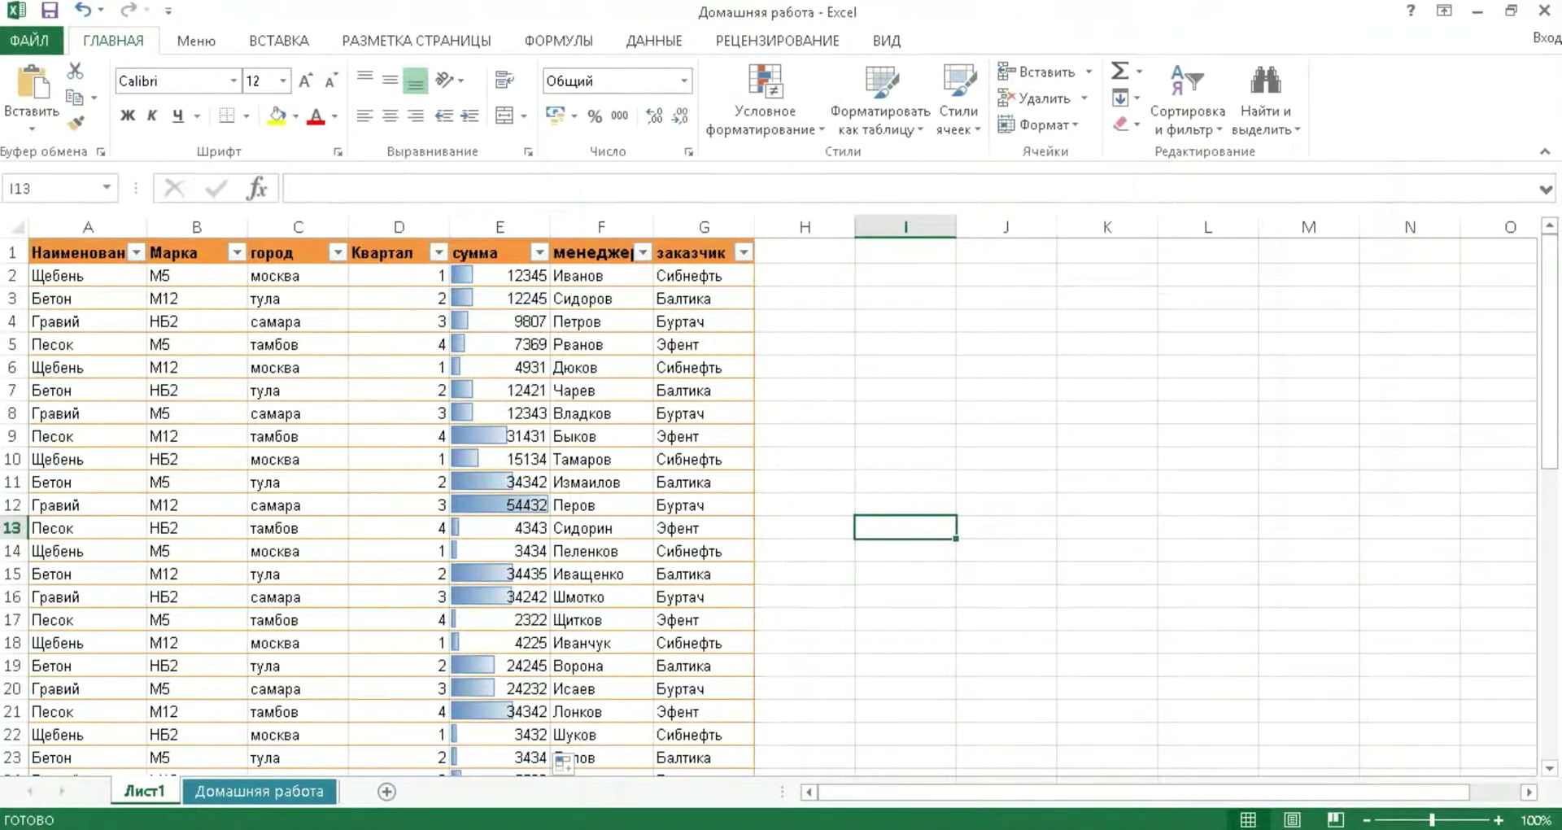
mouse_move(1550, 312)
left_mouse_down()
mouse_move(1553, 446)
mouse_move(1509, 200)
left_mouse_up()
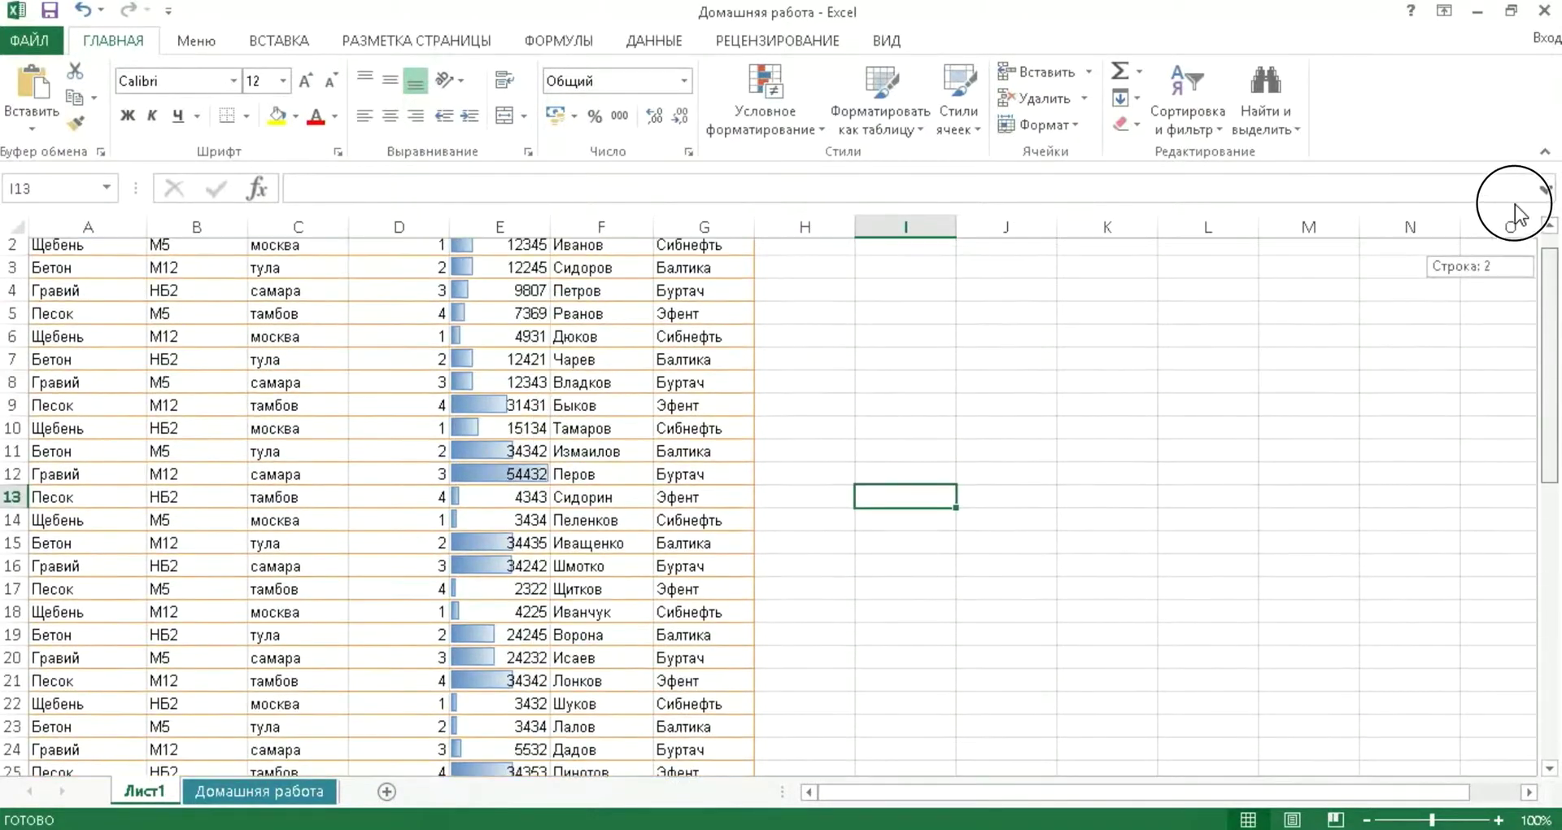
left_click(82, 9)
Replace E2's data bar with a green-yellow-red colour scale.
left_click(82, 10)
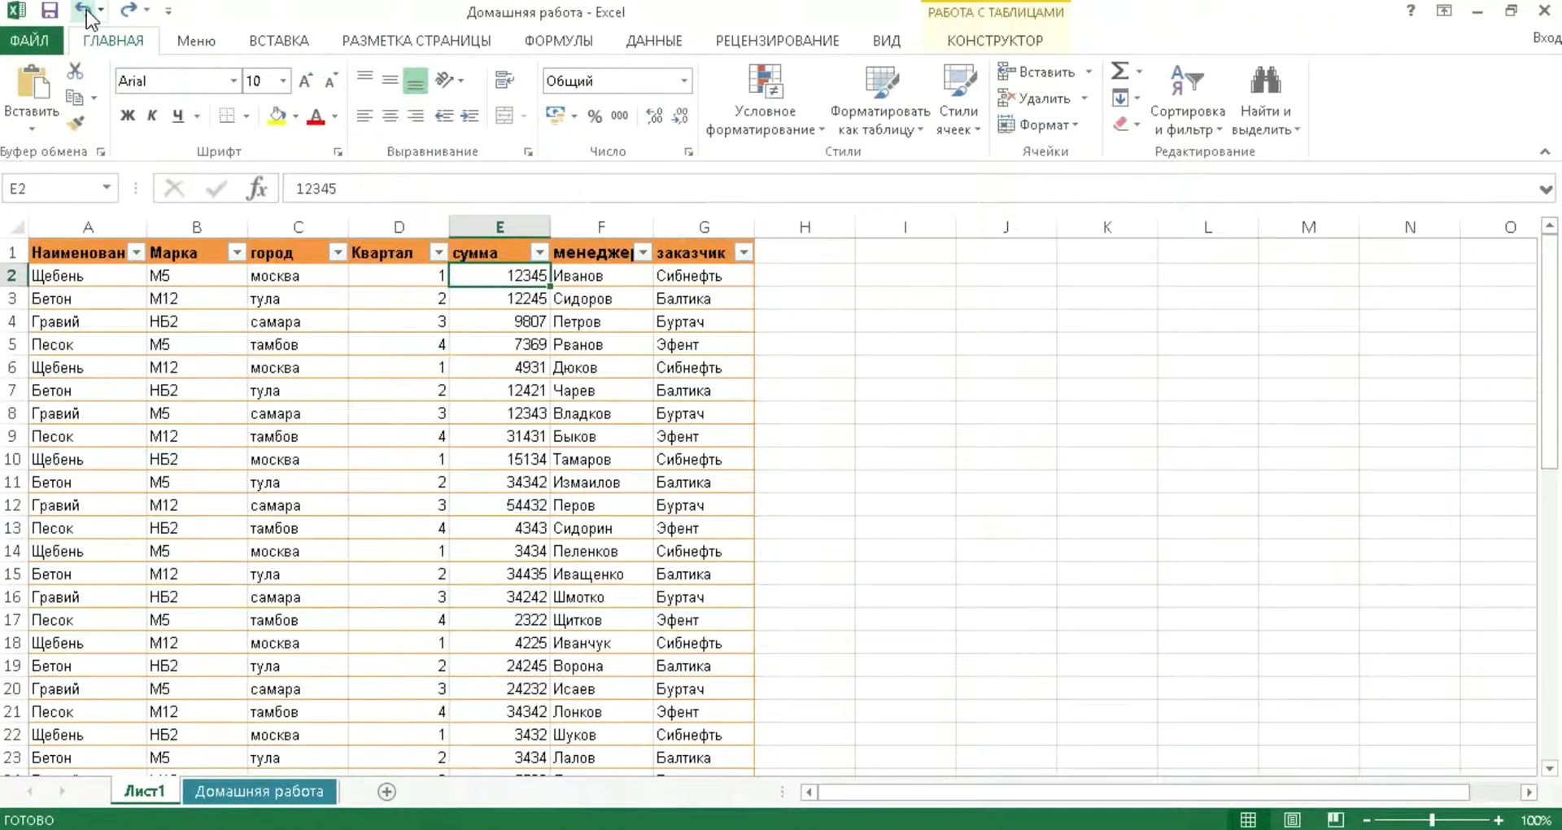
left_click(773, 79)
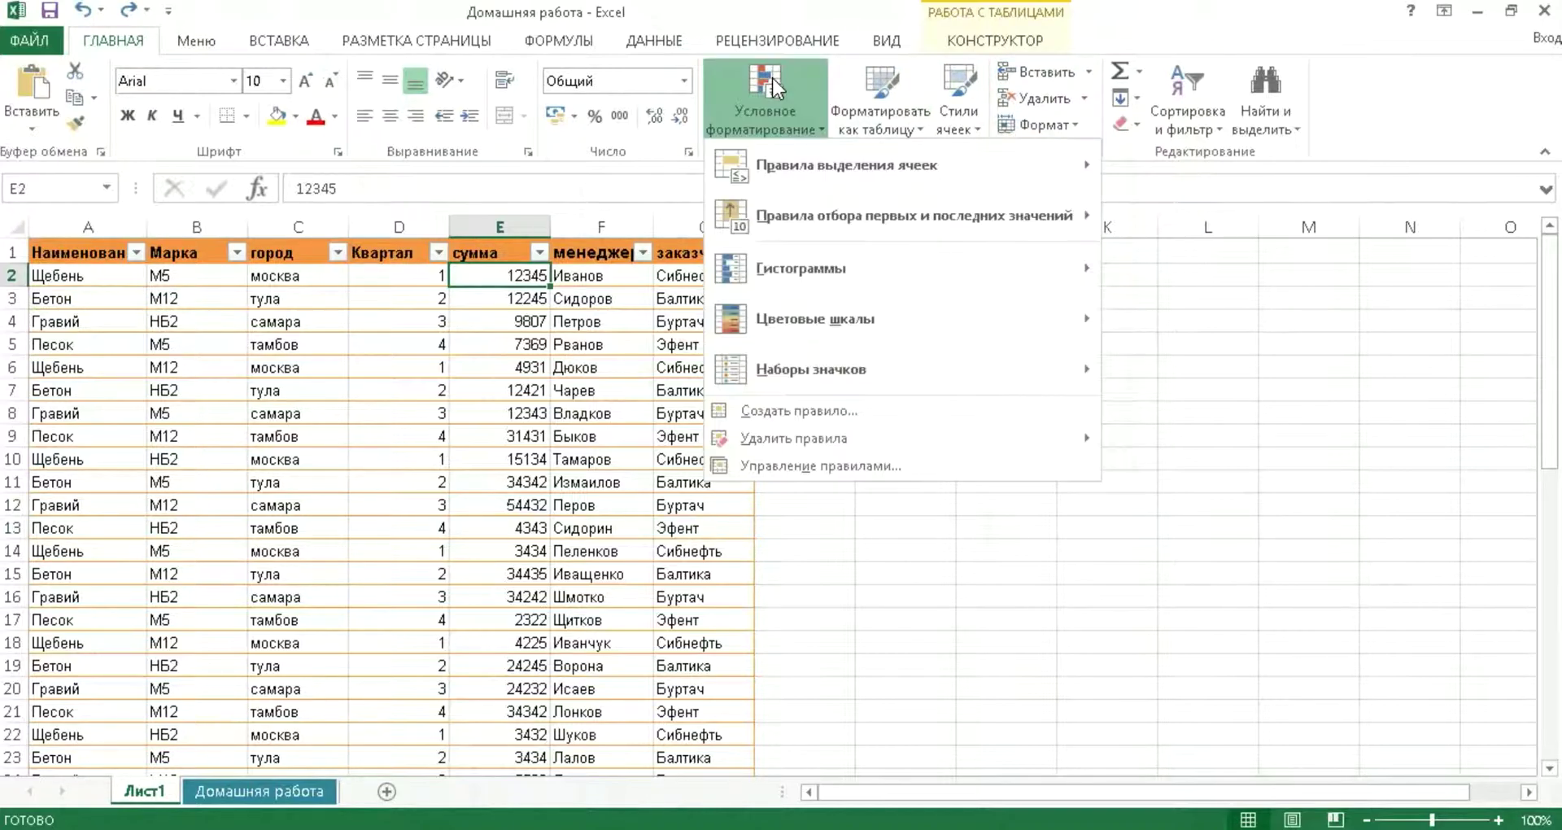
mouse_move(854, 319)
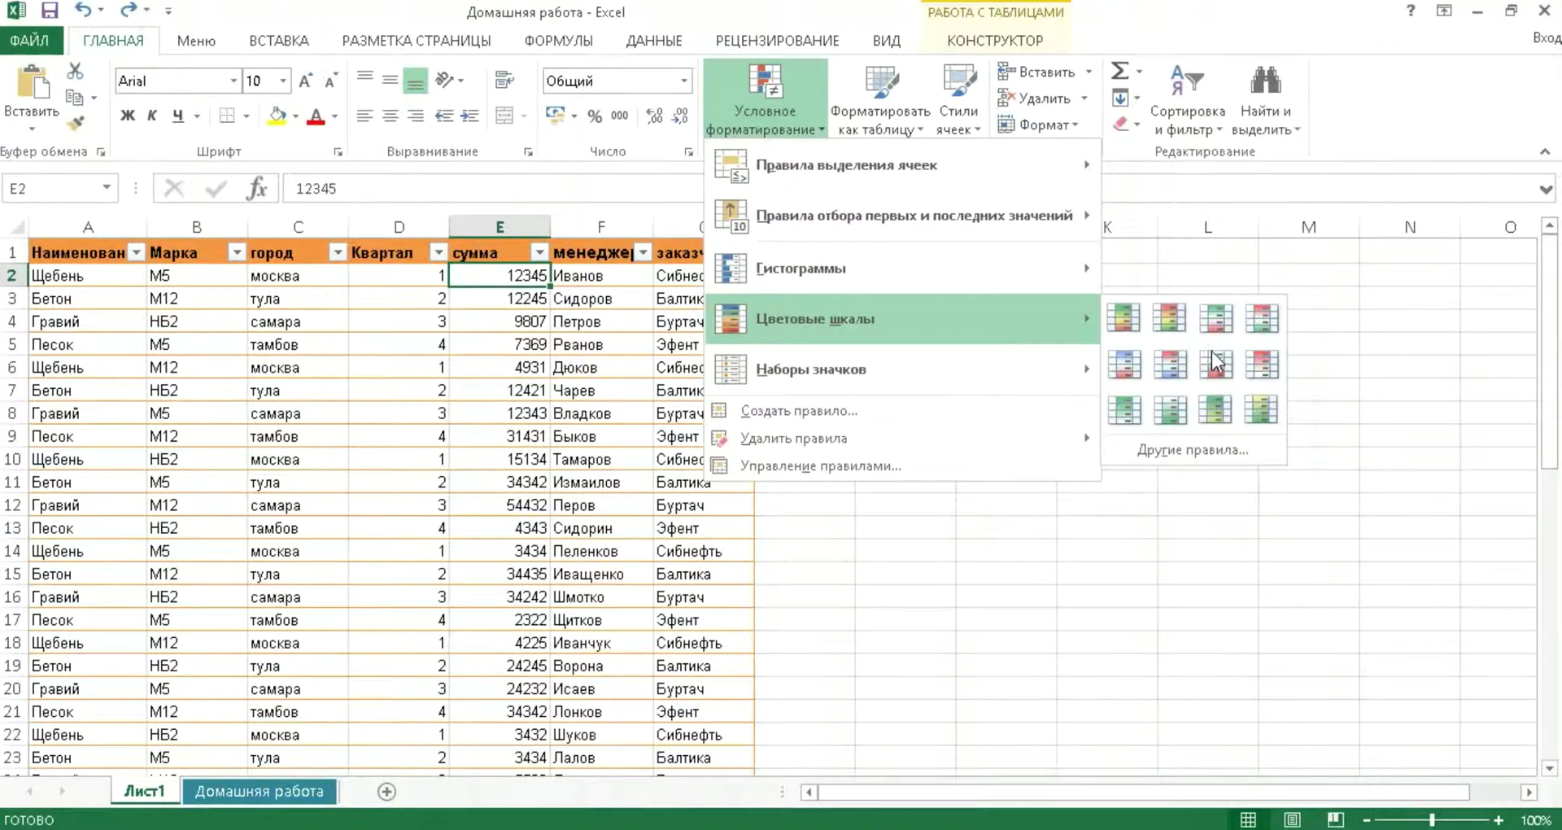
left_click(1131, 312)
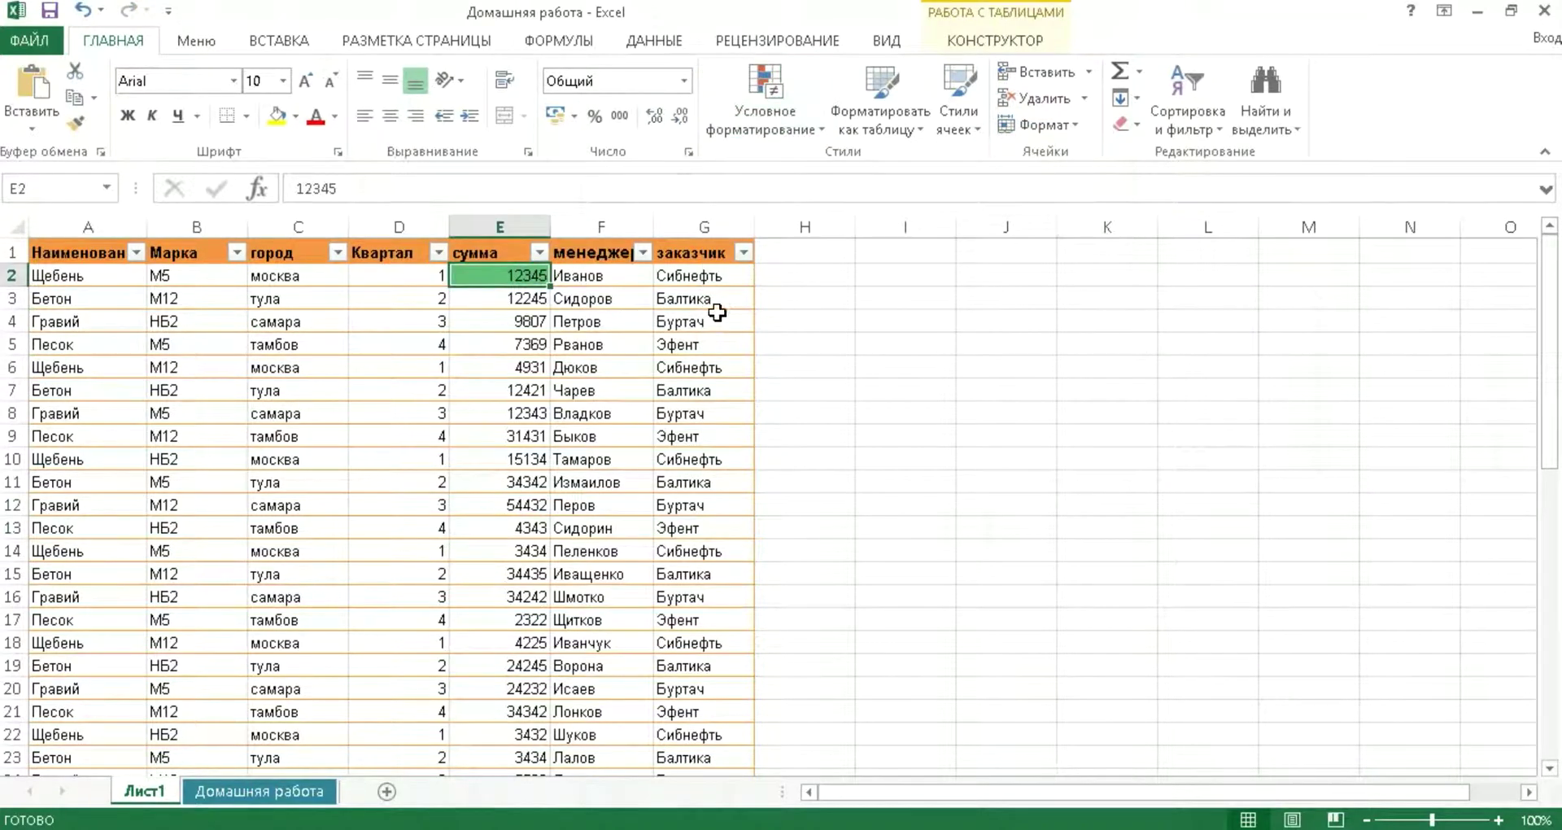
Copy the colour scale down the сумма column as formatting only, keeping the amounts.
double_click(544, 287)
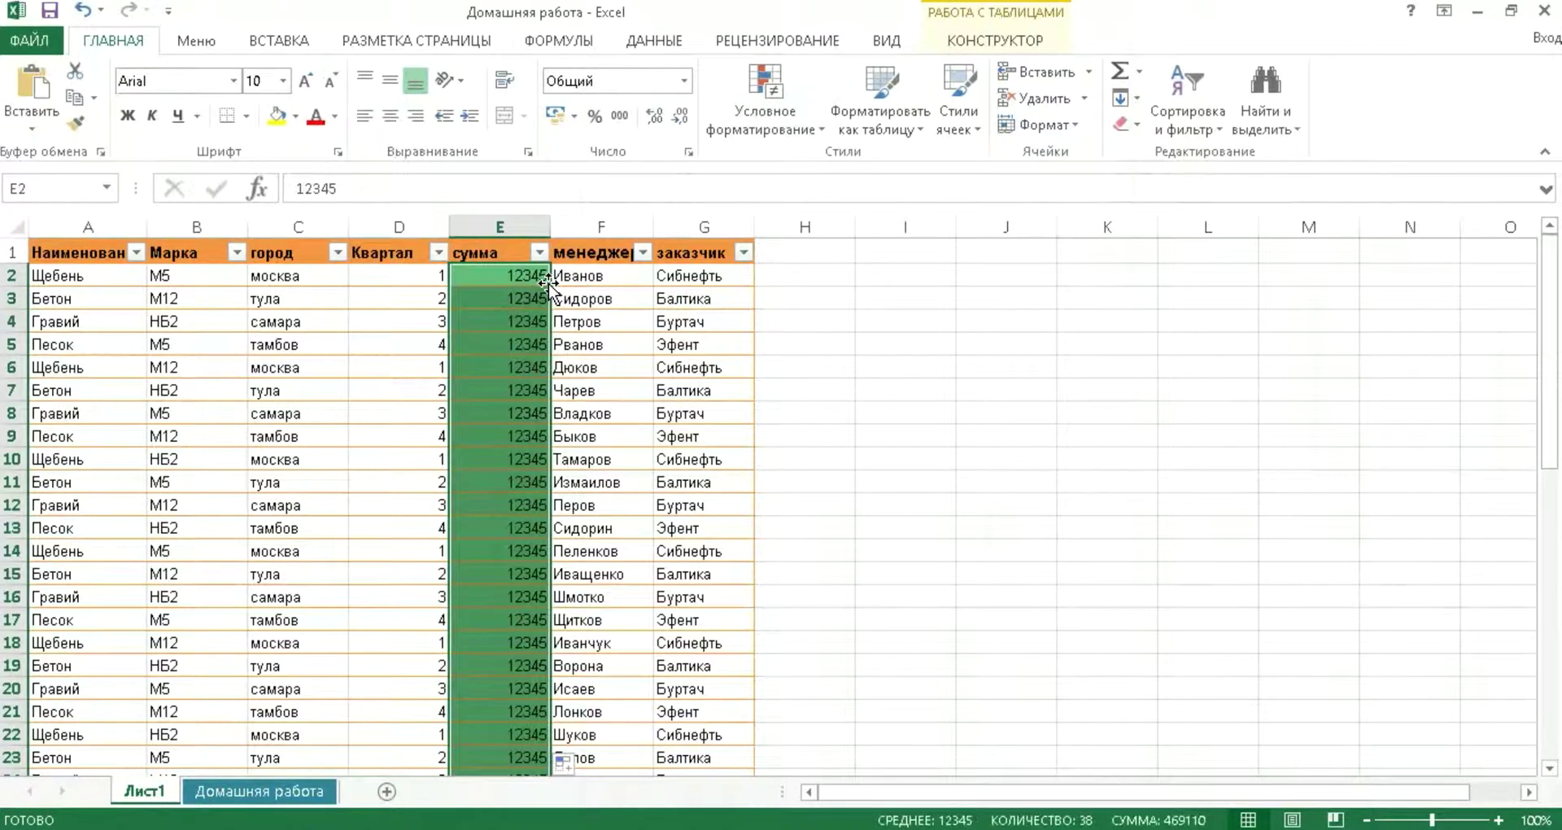
left_click(569, 758)
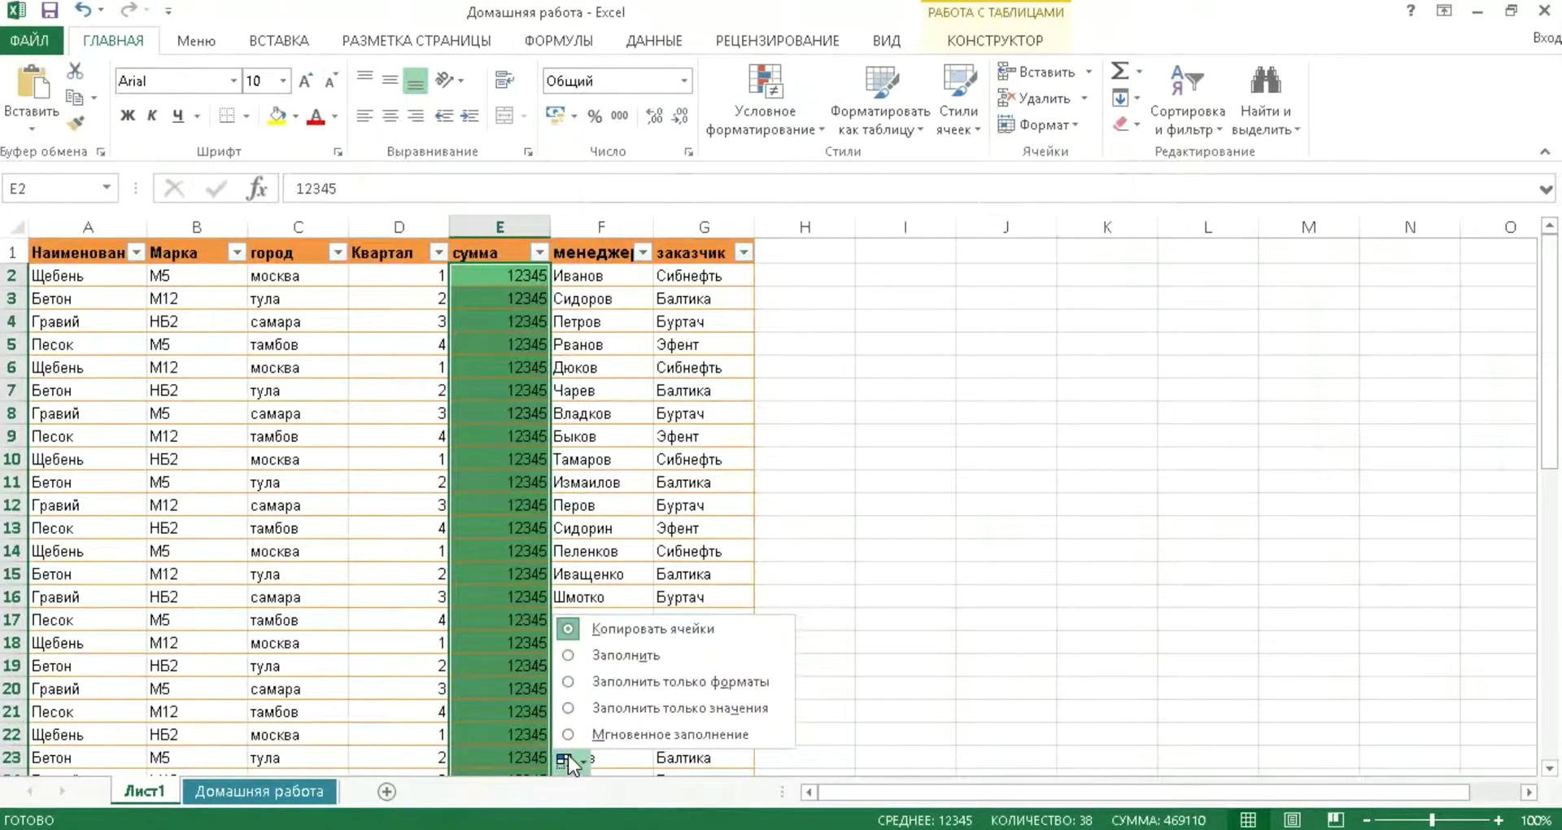
left_click(582, 704)
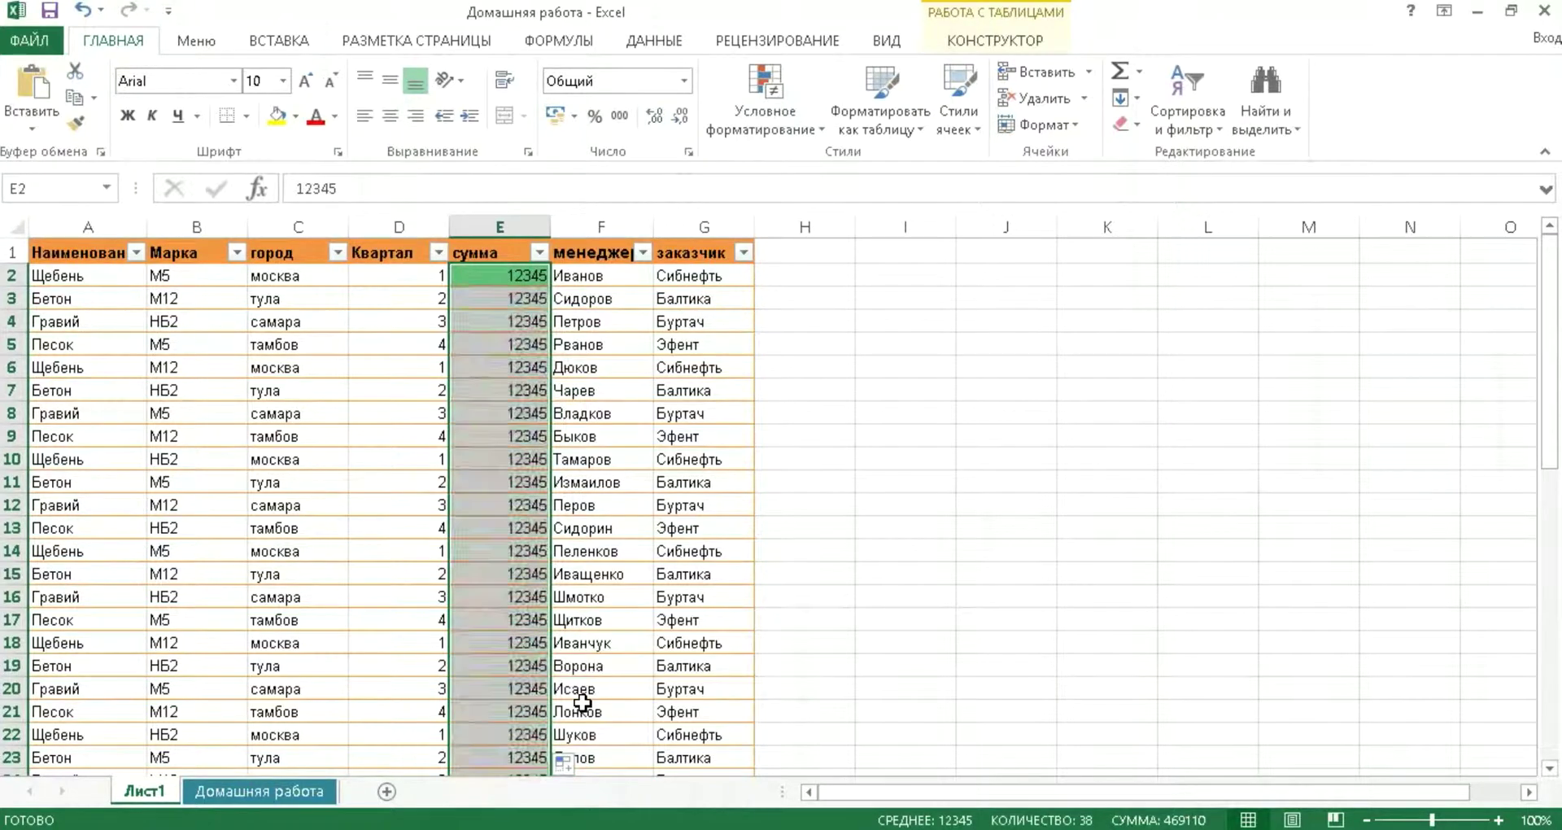
left_click(580, 751)
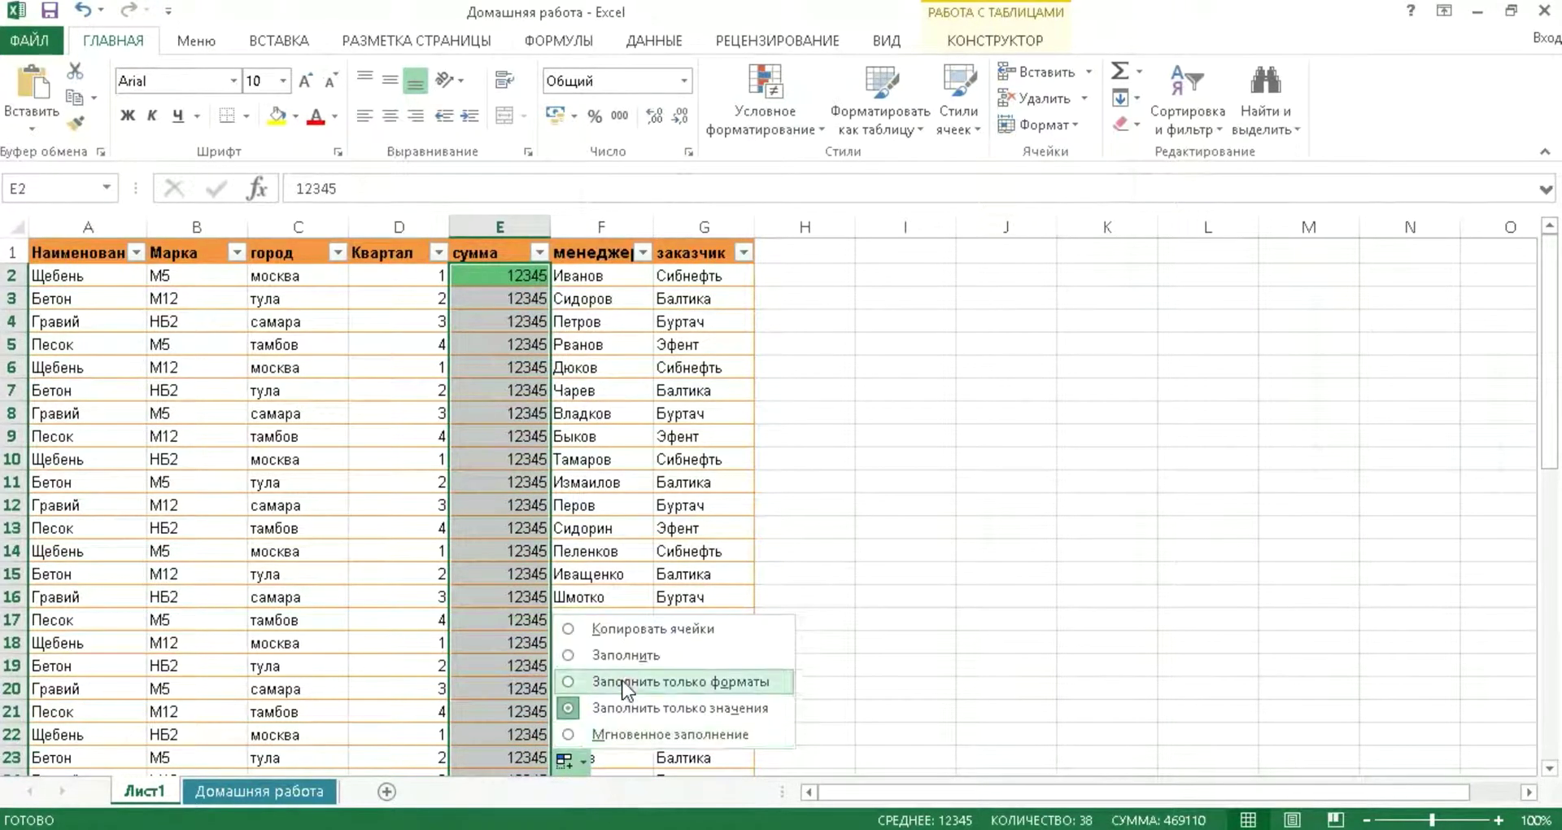
left_click(643, 682)
left_click(895, 502)
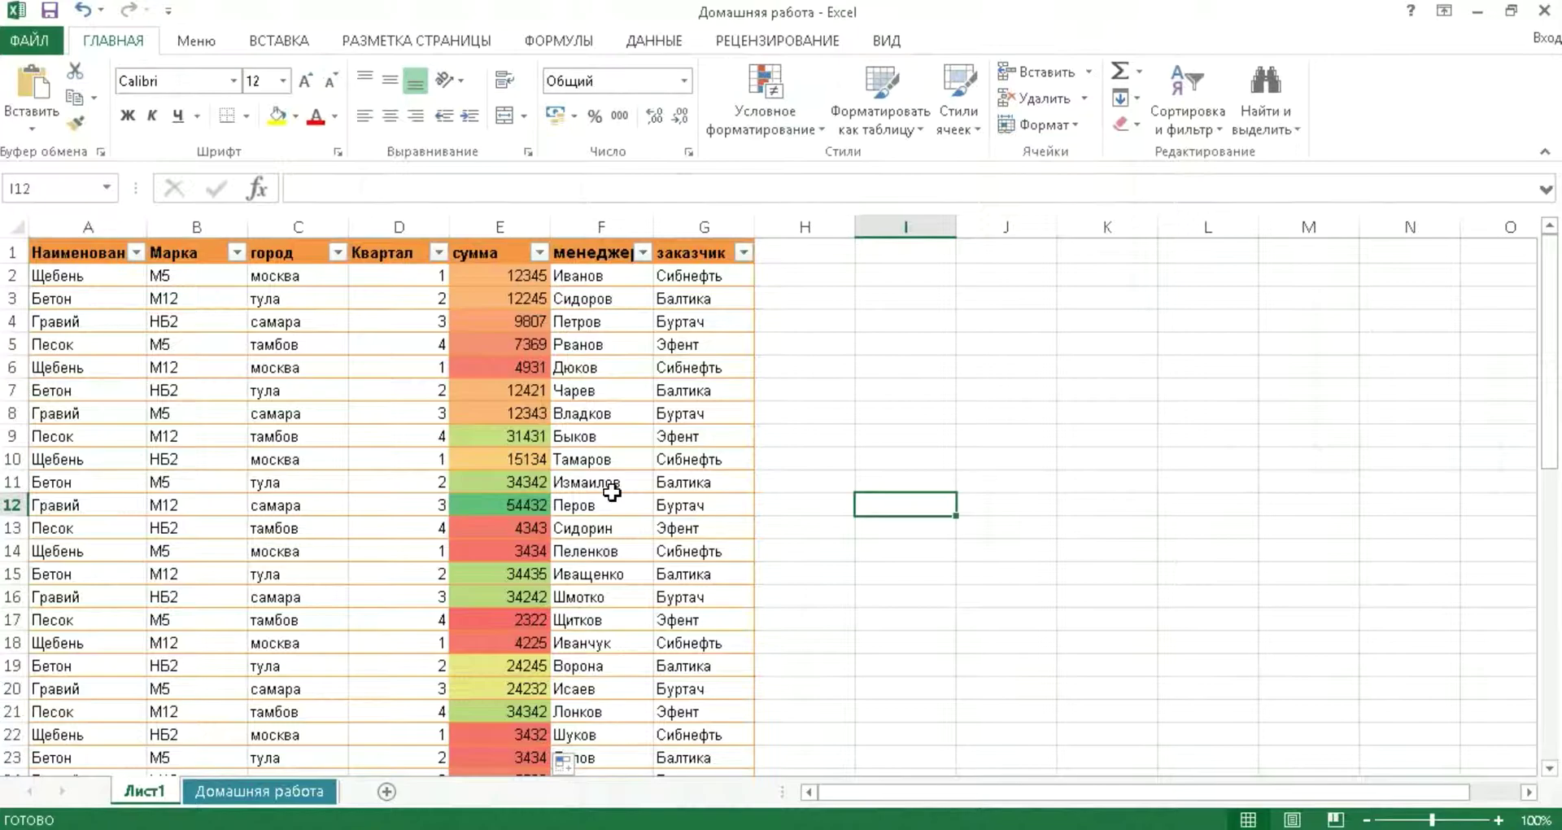
left_click(541, 254)
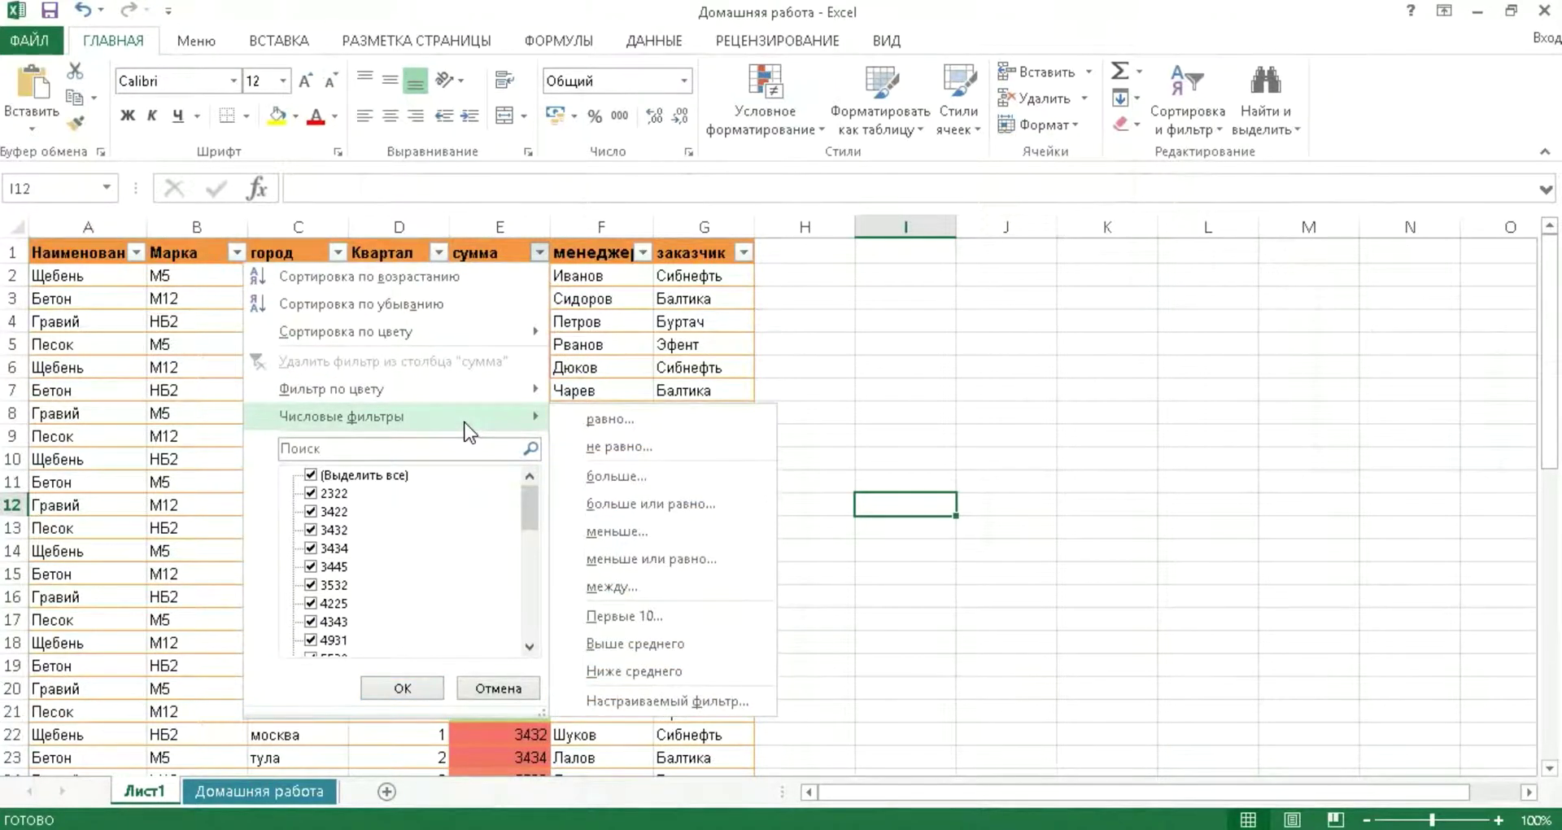
mouse_move(332, 388)
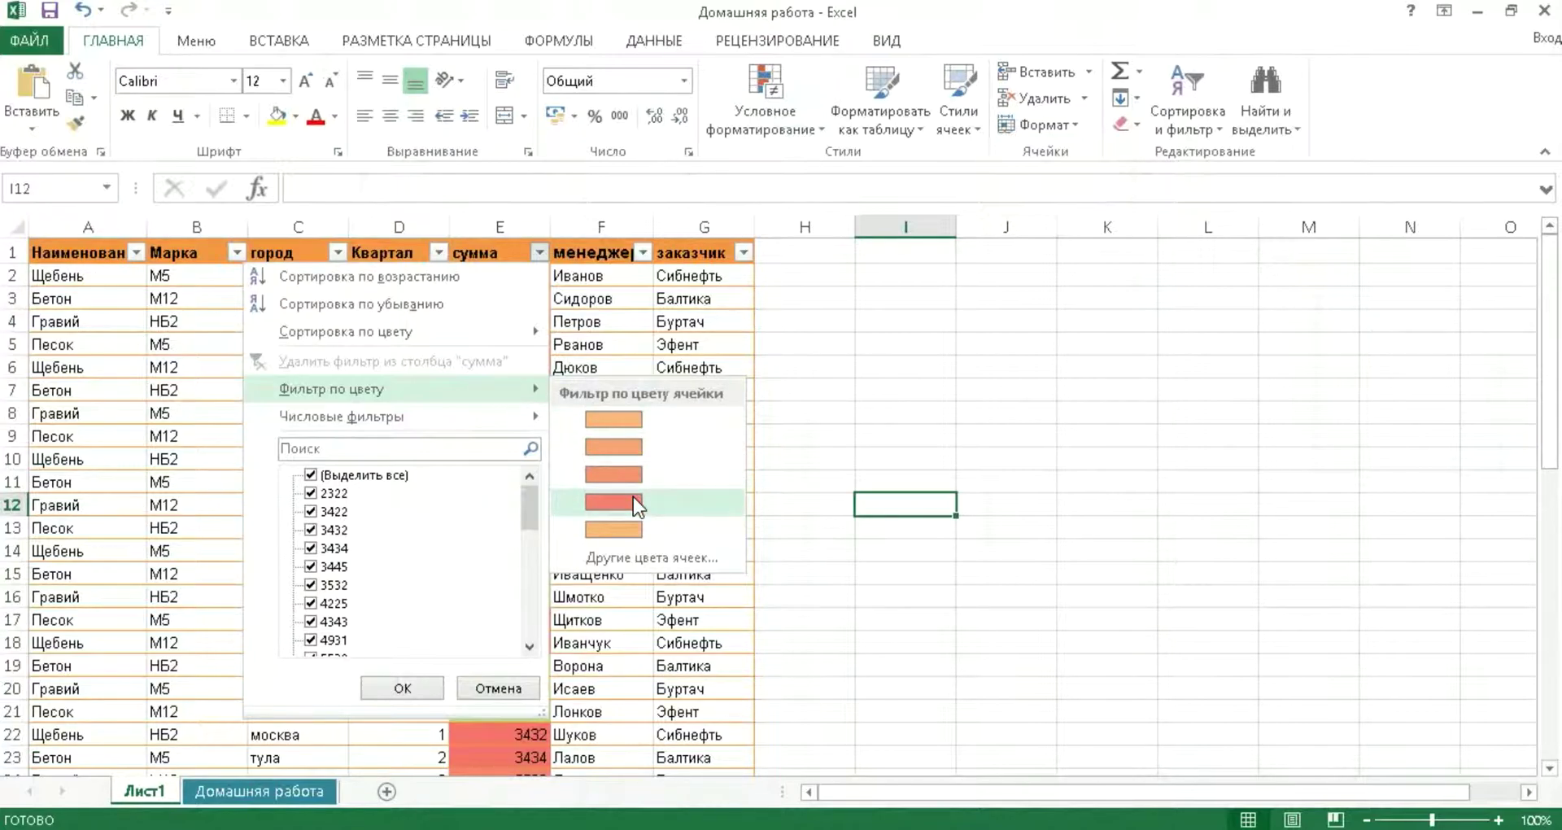
Close the сумма filter list and undo the column fill and E2's colour scale.
left_click(1052, 456)
left_click(84, 11)
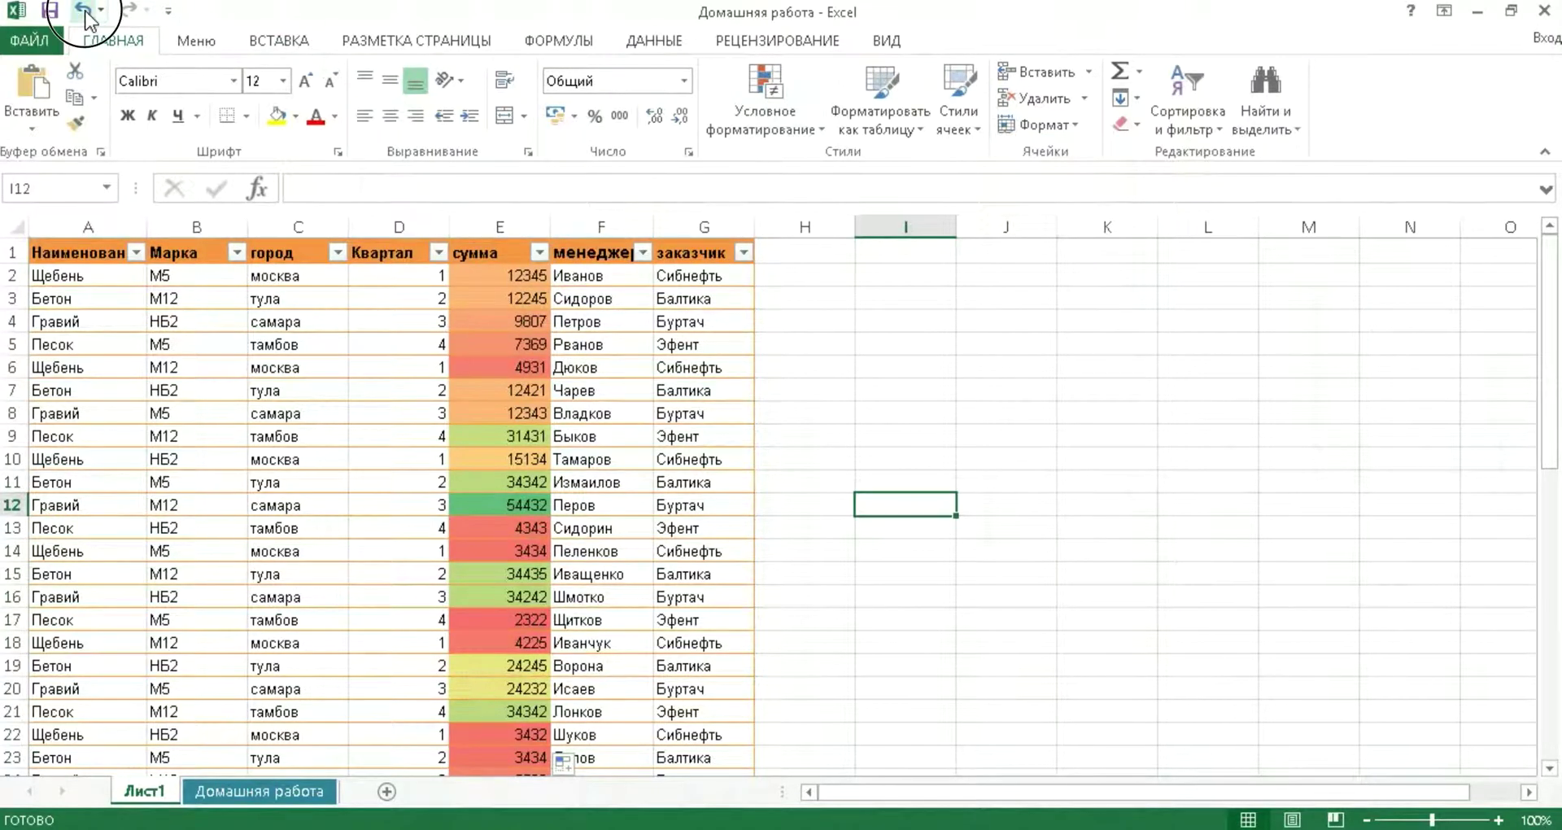
left_click(84, 11)
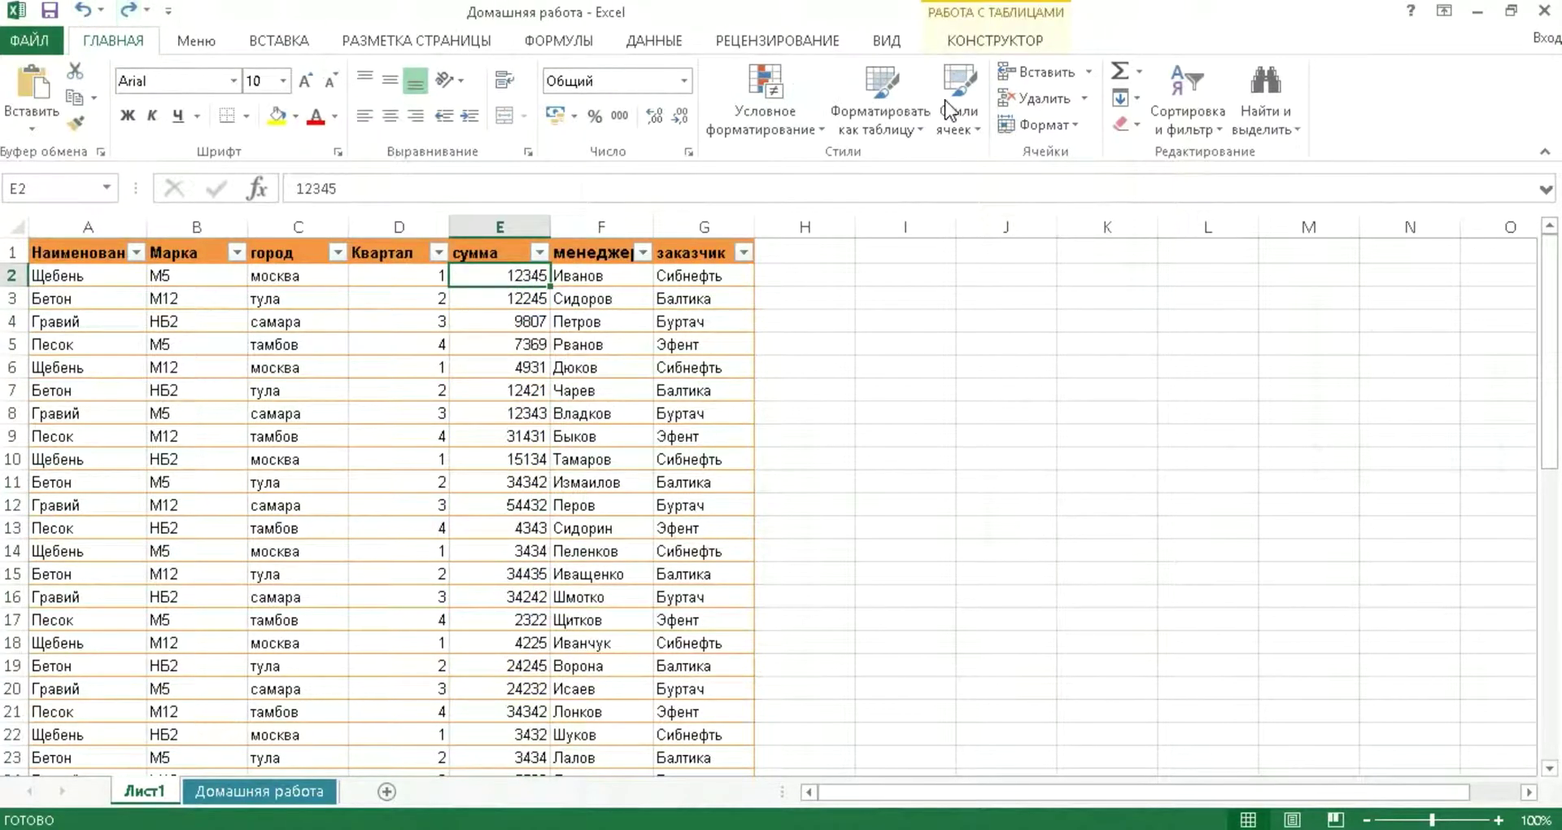
Add rating-bar icons to E2 and copy them down the сумма column as formatting only.
left_click(769, 99)
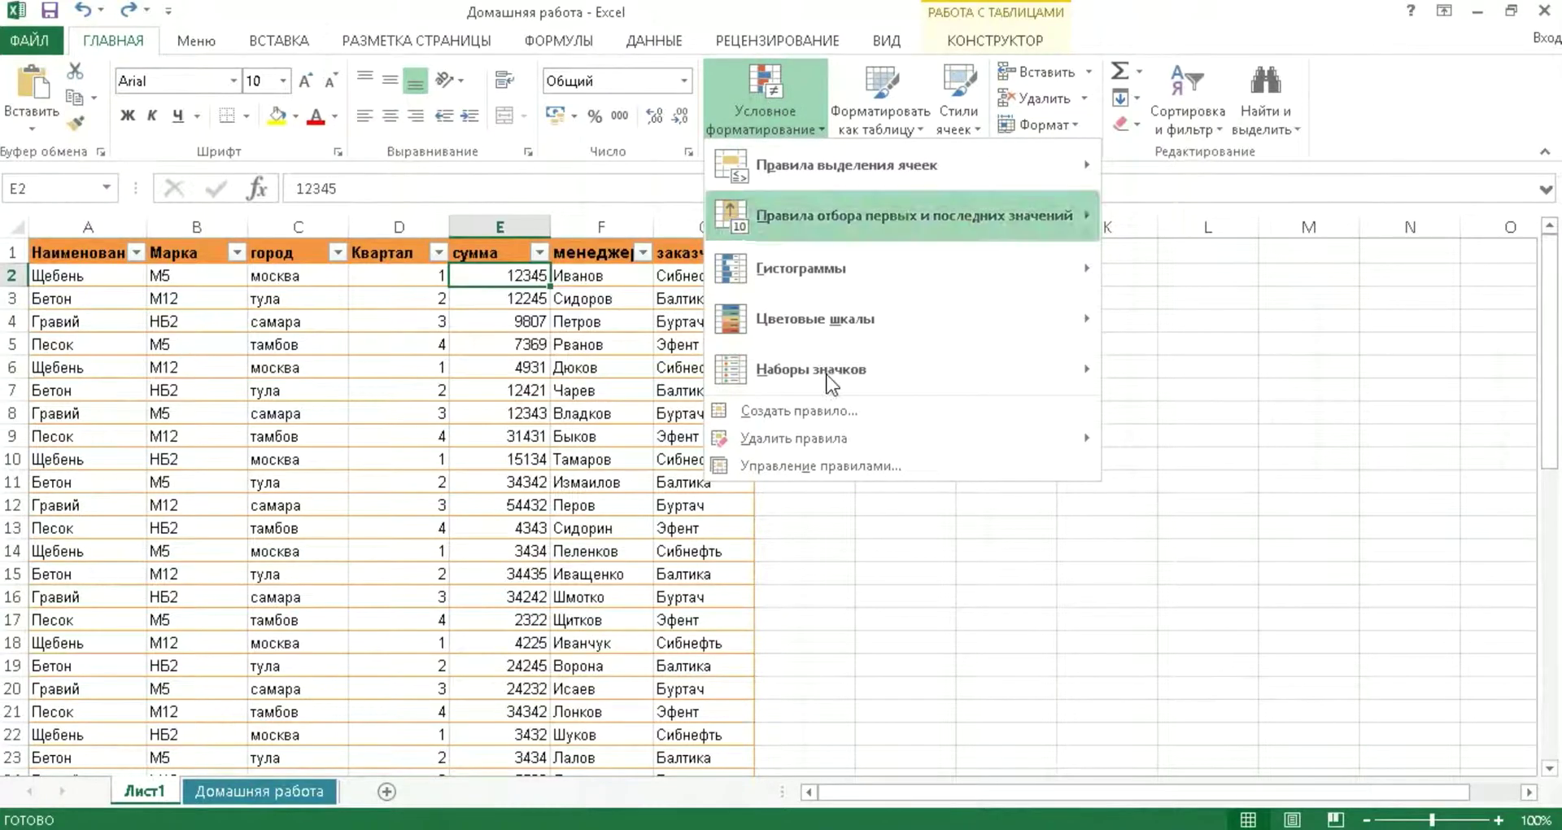
mouse_move(812, 369)
left_click(1333, 732)
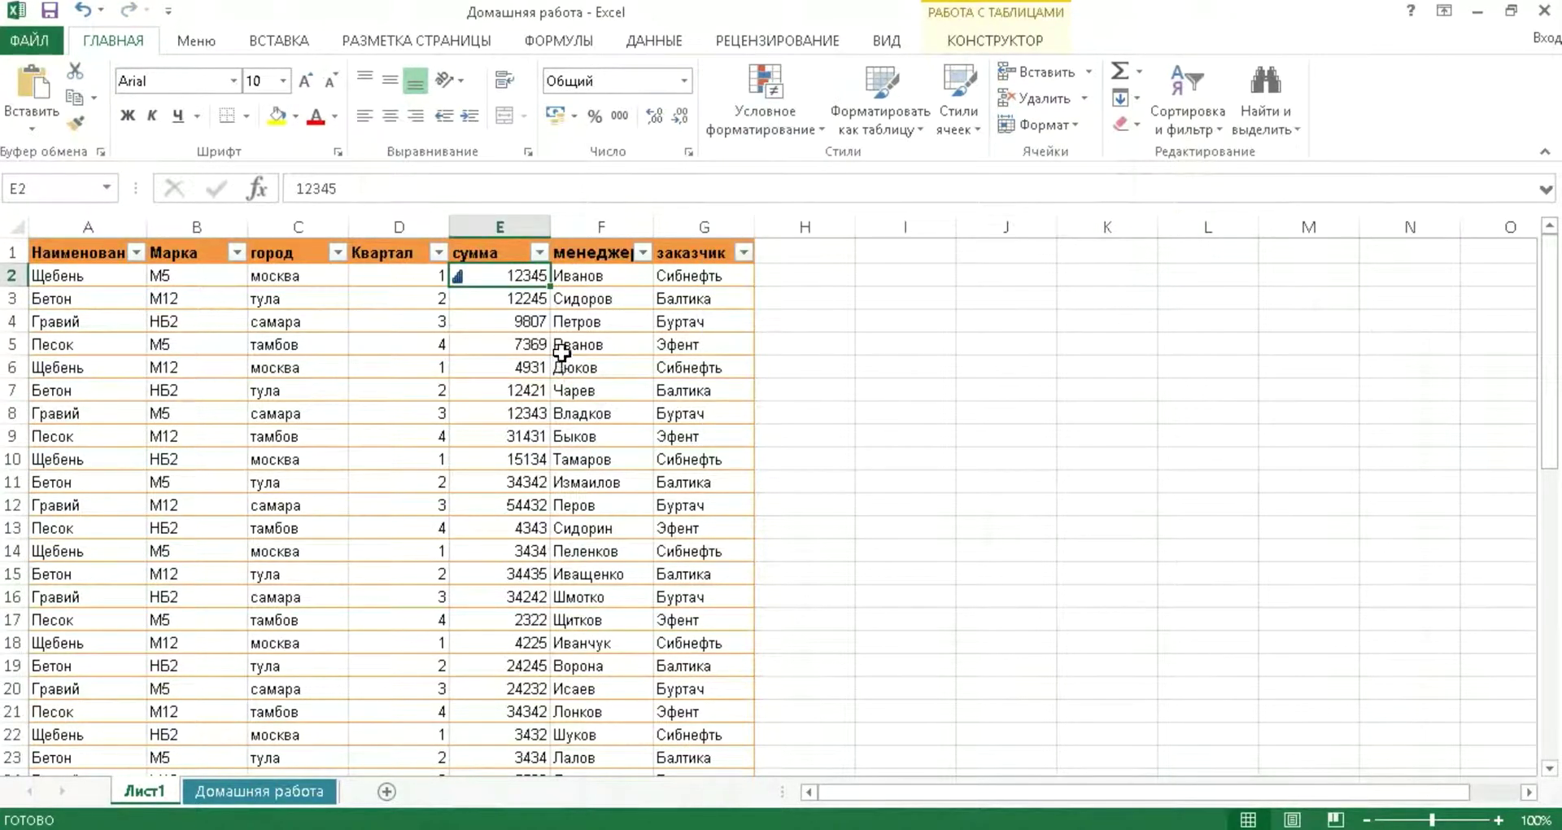
double_click(550, 285)
left_click(564, 762)
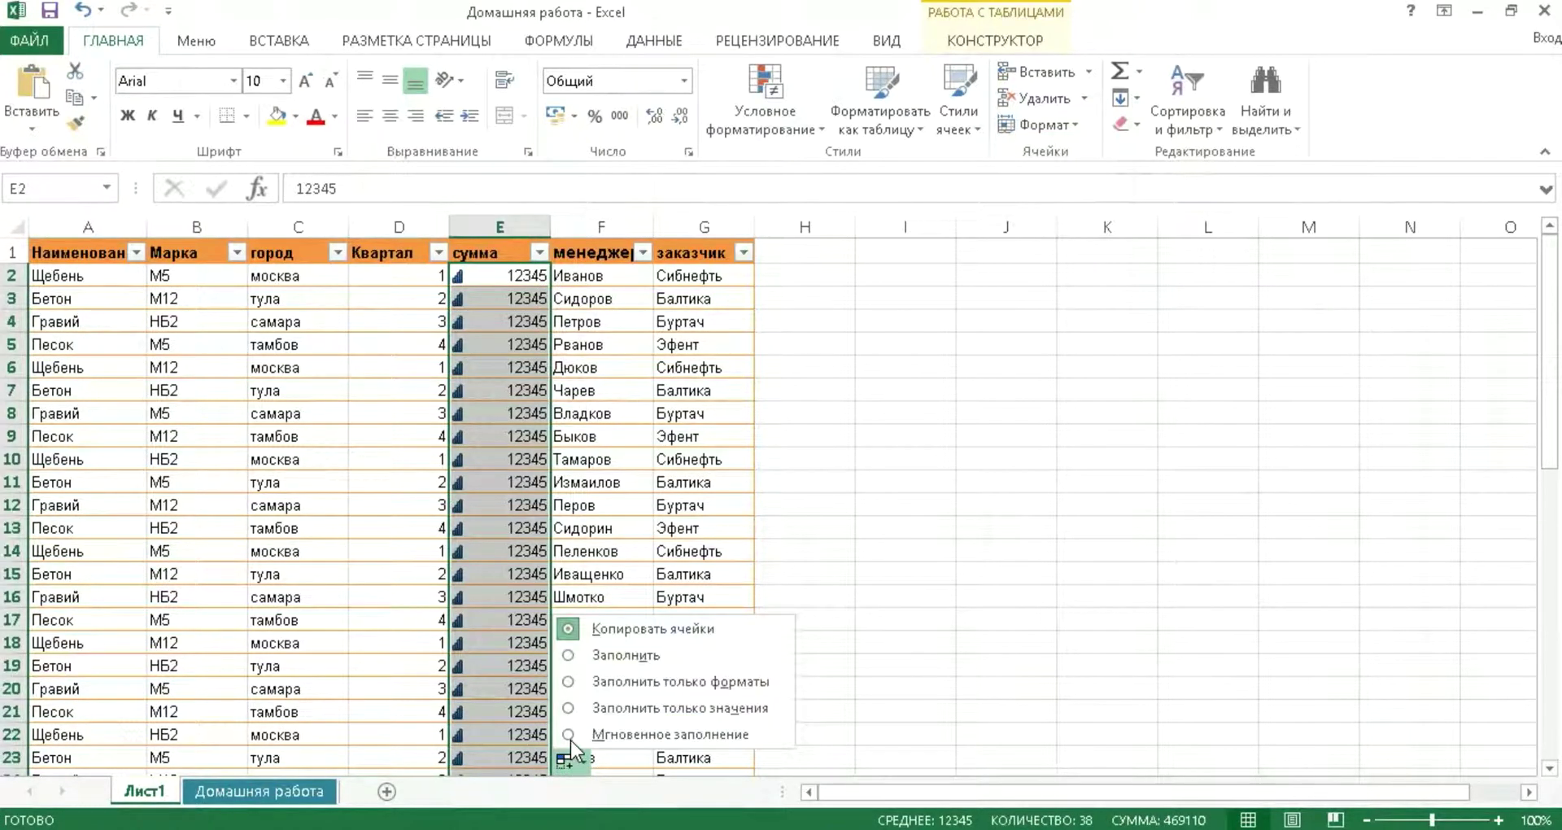
left_click(597, 687)
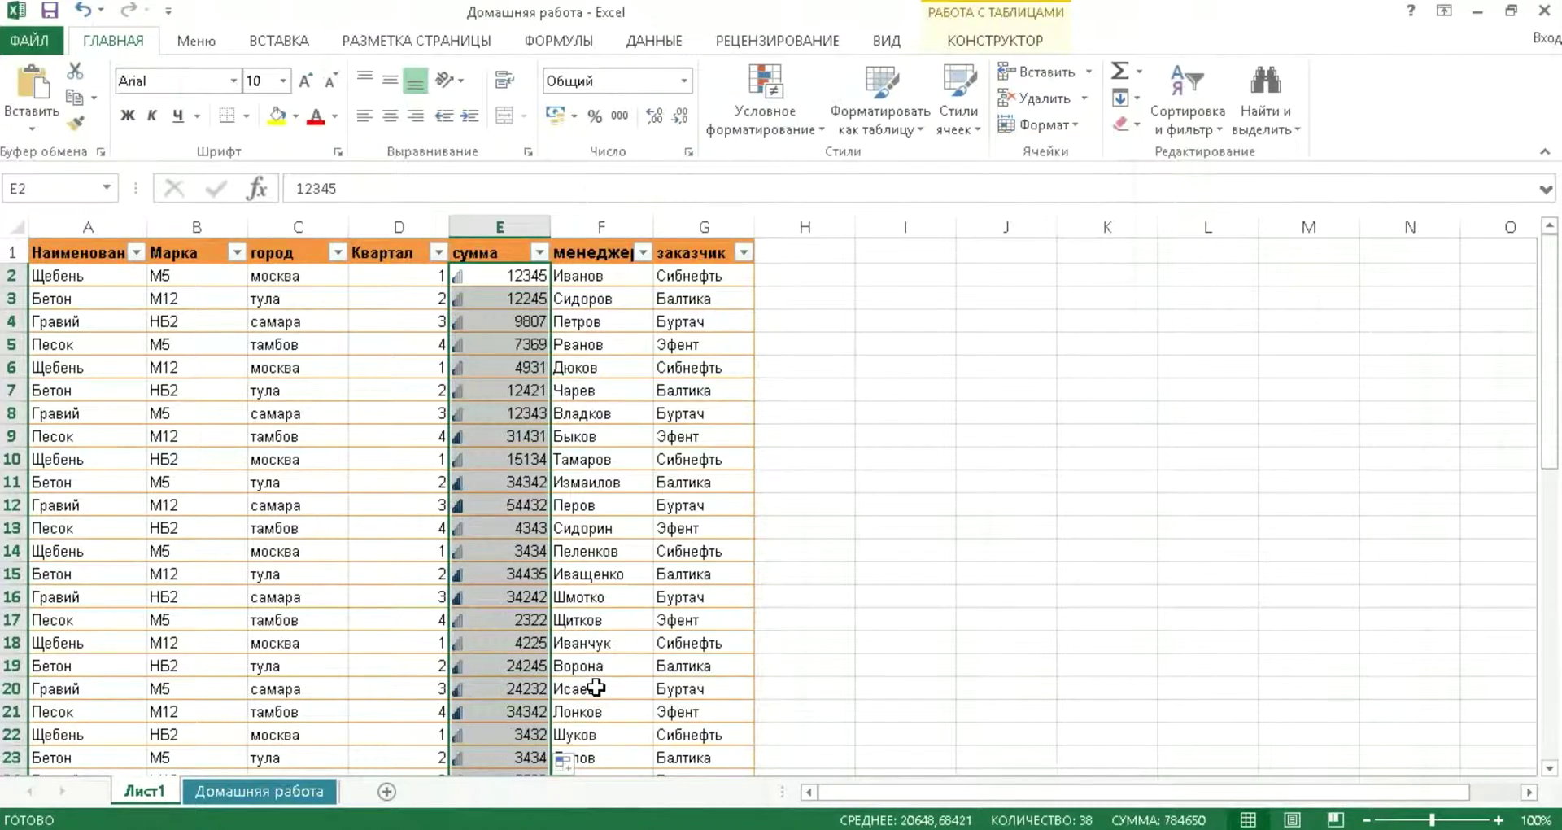
left_click(885, 640)
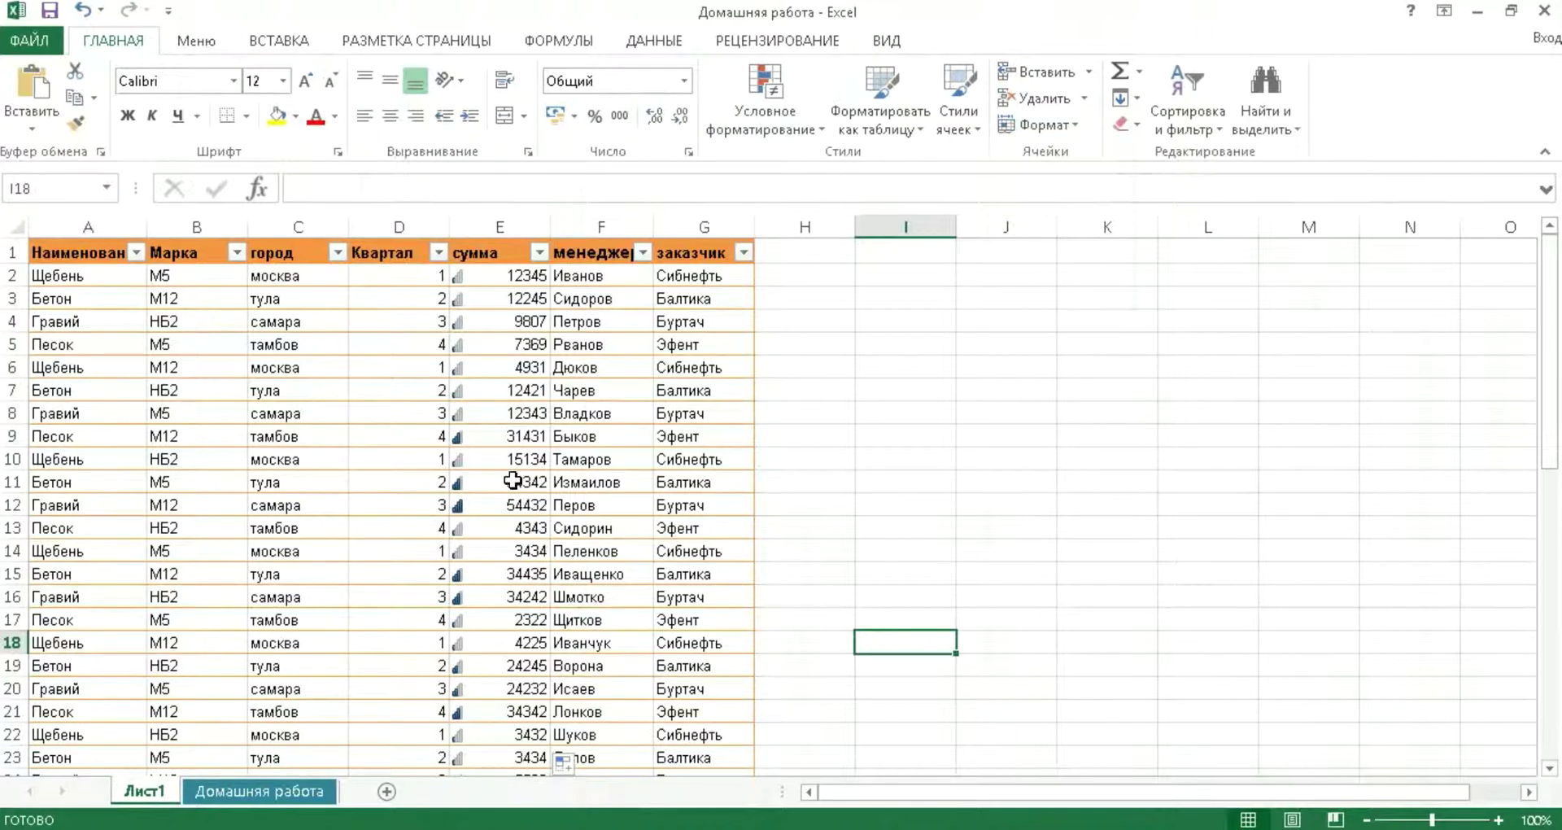
Undo the rating icons and start a new two-colour scale rule for E2.
left_click(84, 15)
left_click(86, 15)
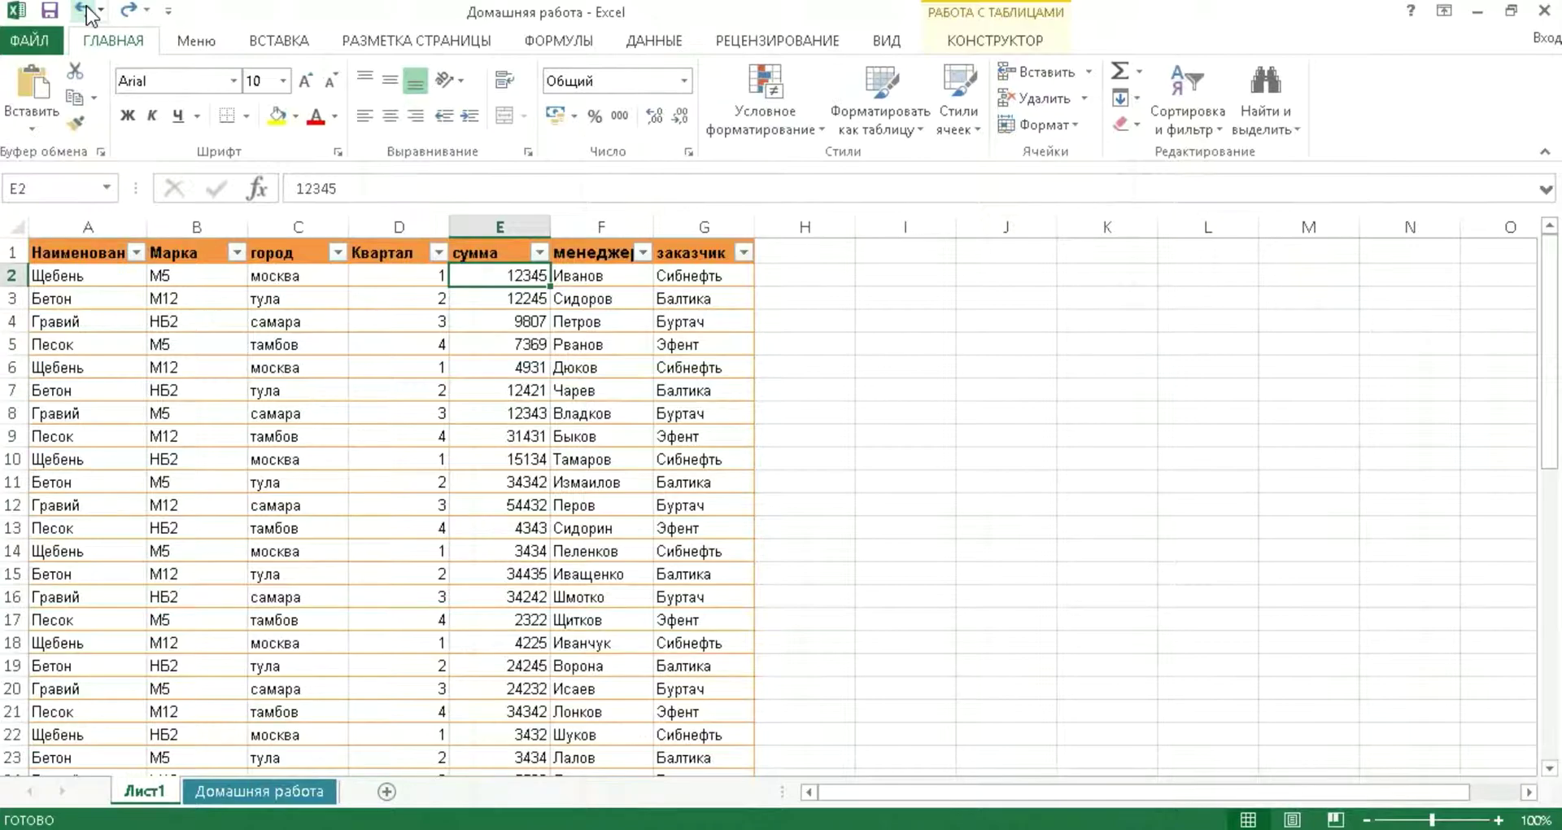
left_click(784, 93)
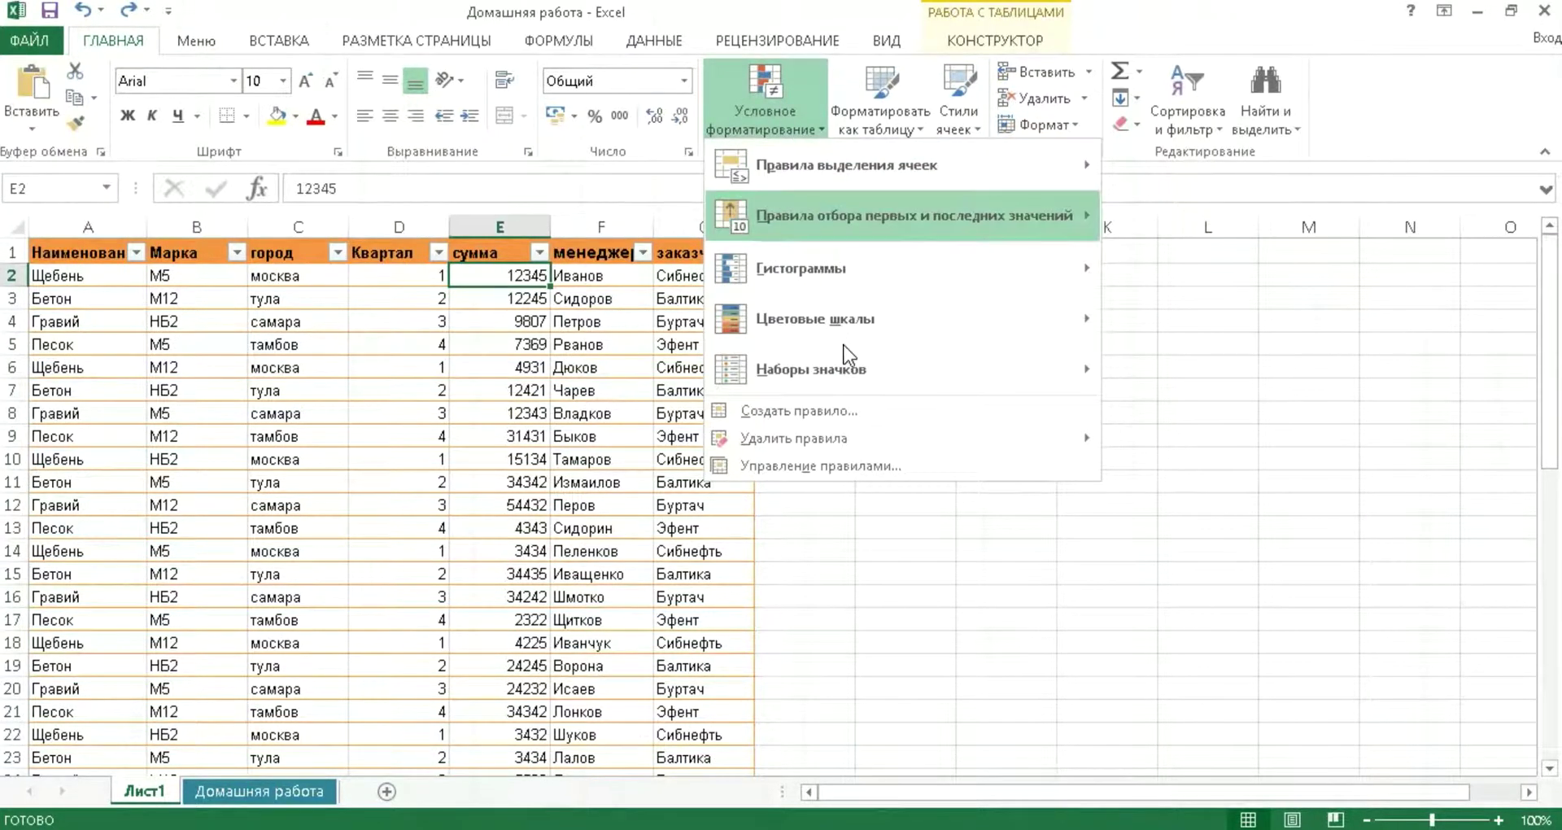
left_click(893, 403)
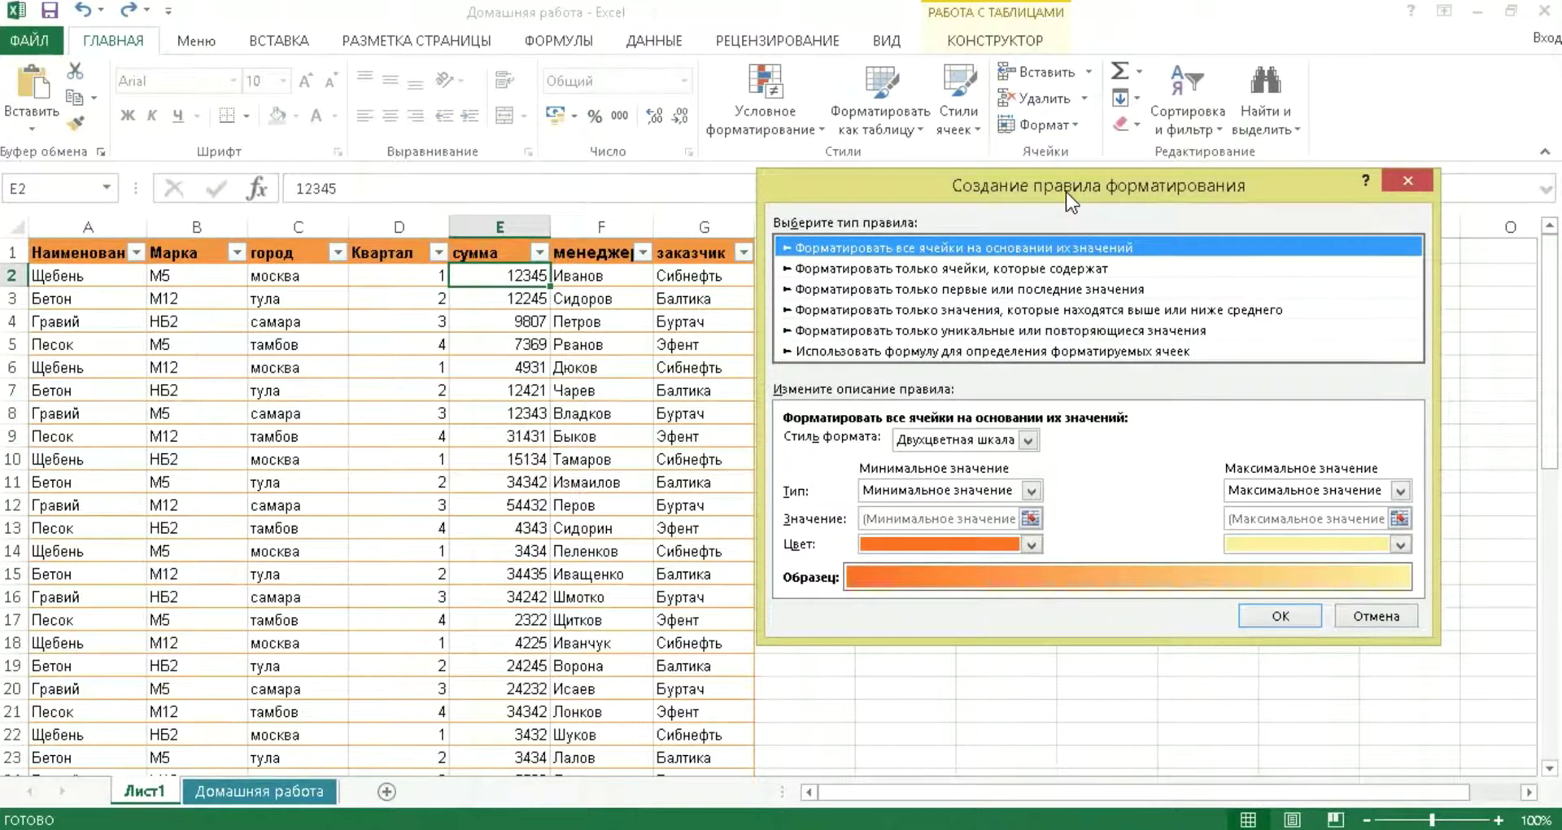
left_click_drag(1066, 193, 1127, 190)
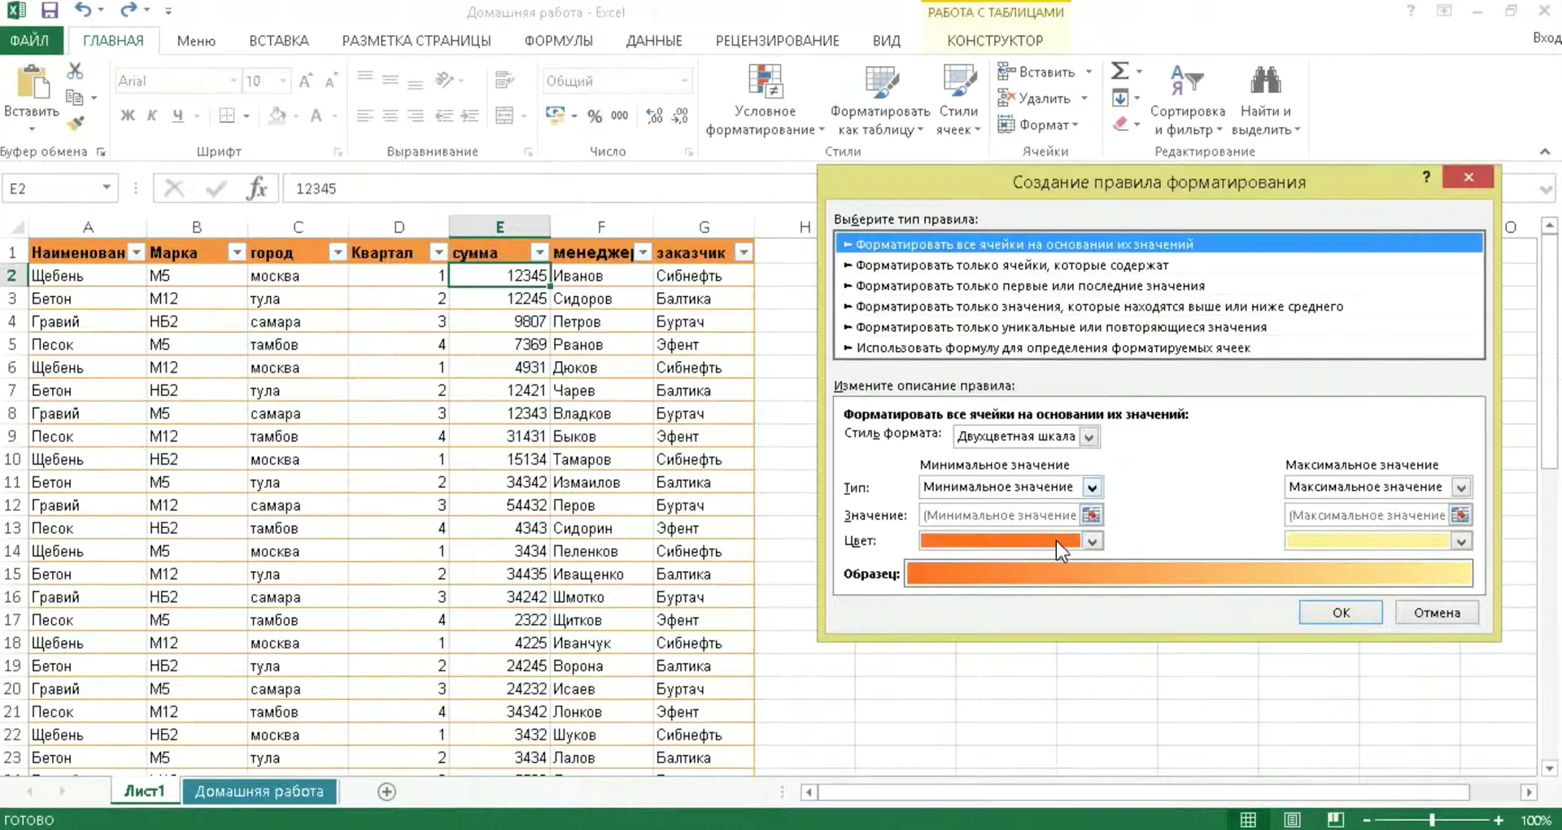
Set the scale's minimum colour to red and maximum to light grey, and apply it.
left_click(1089, 543)
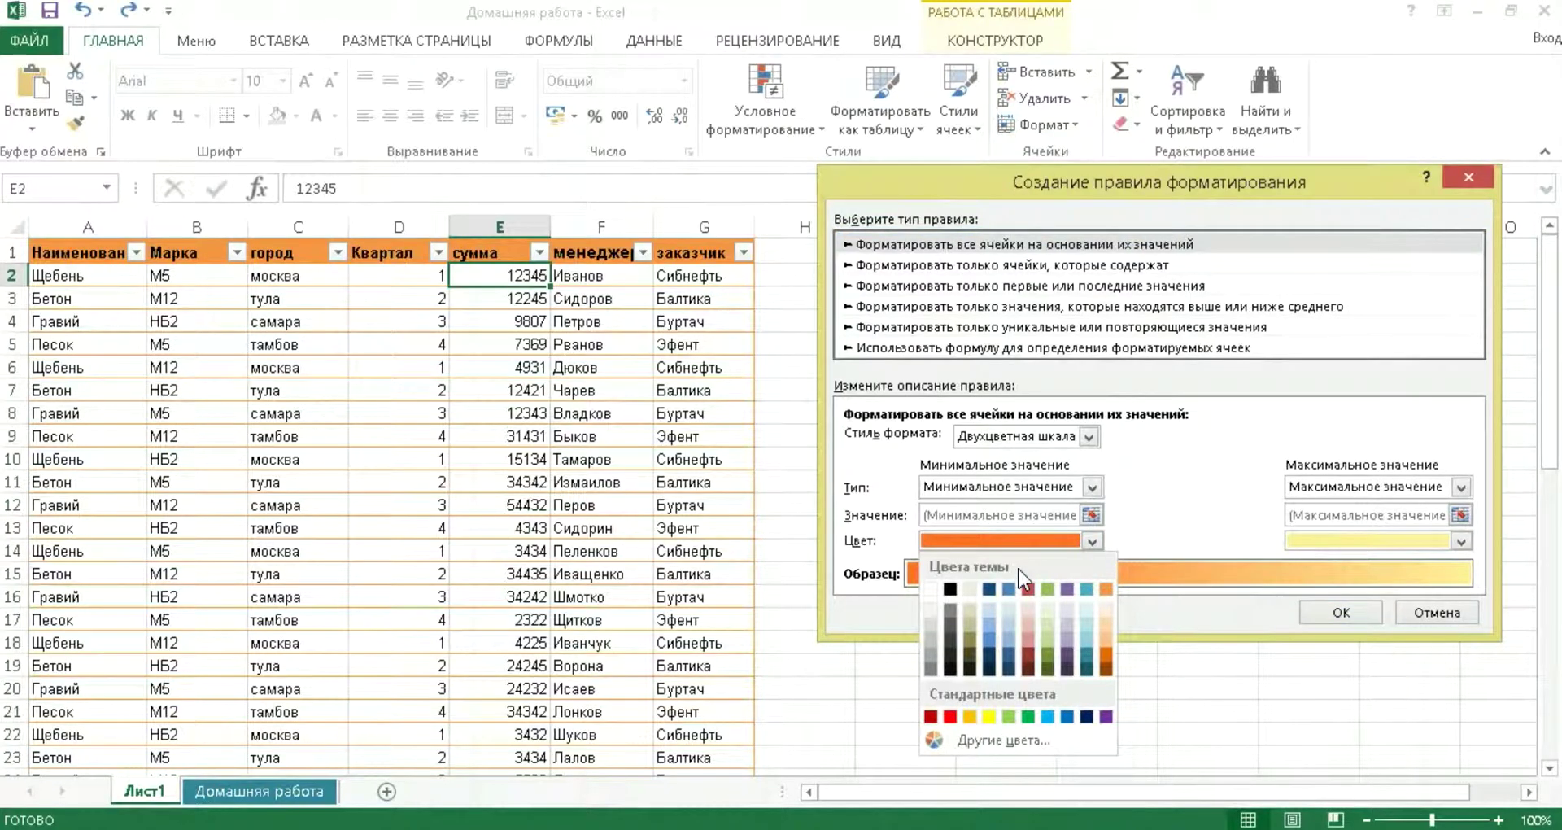
left_click(949, 716)
left_click(1457, 541)
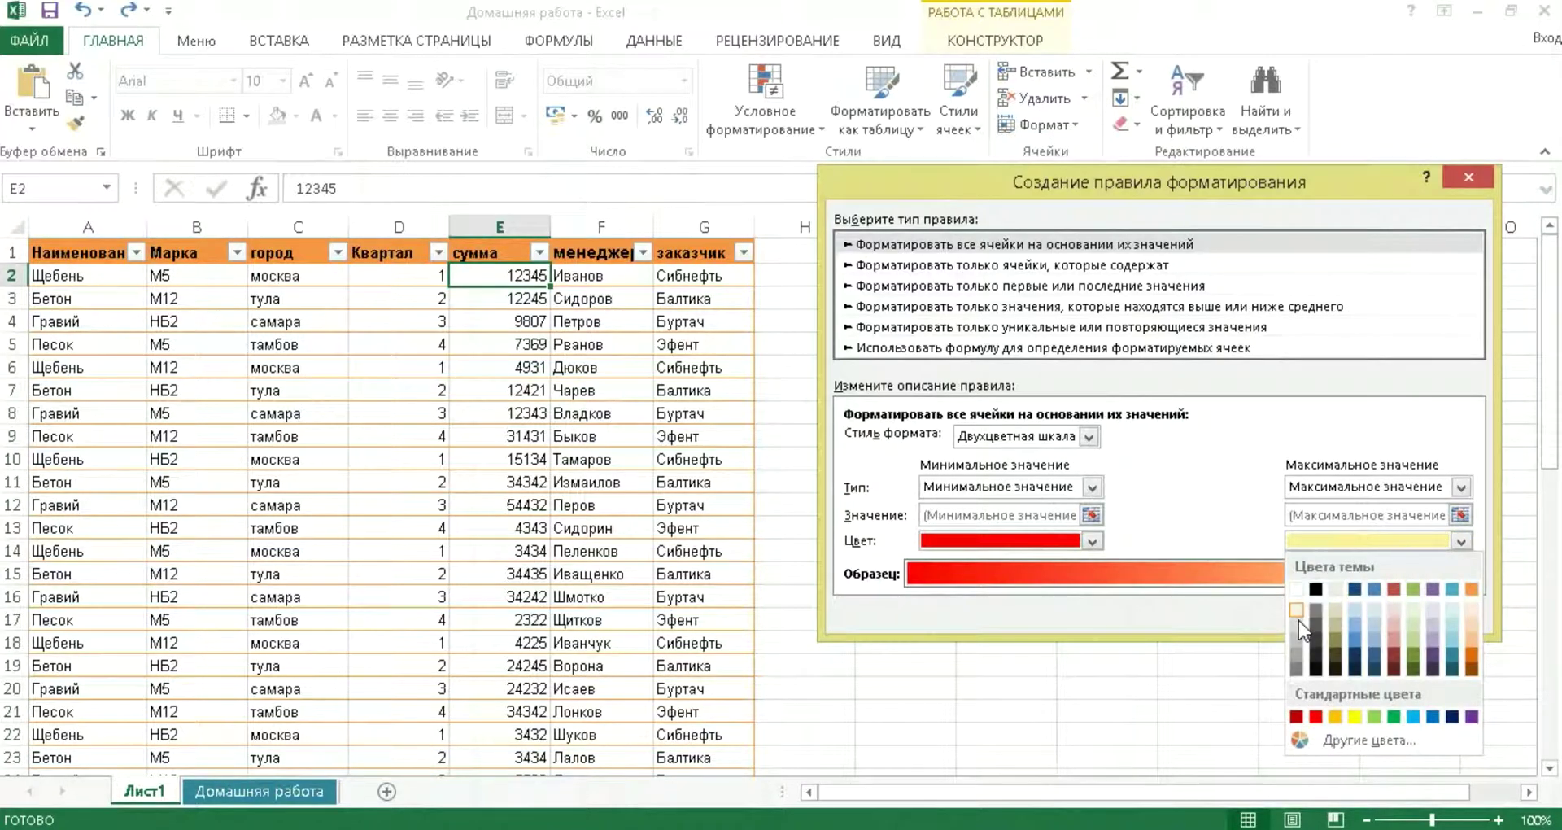
left_click(1297, 620)
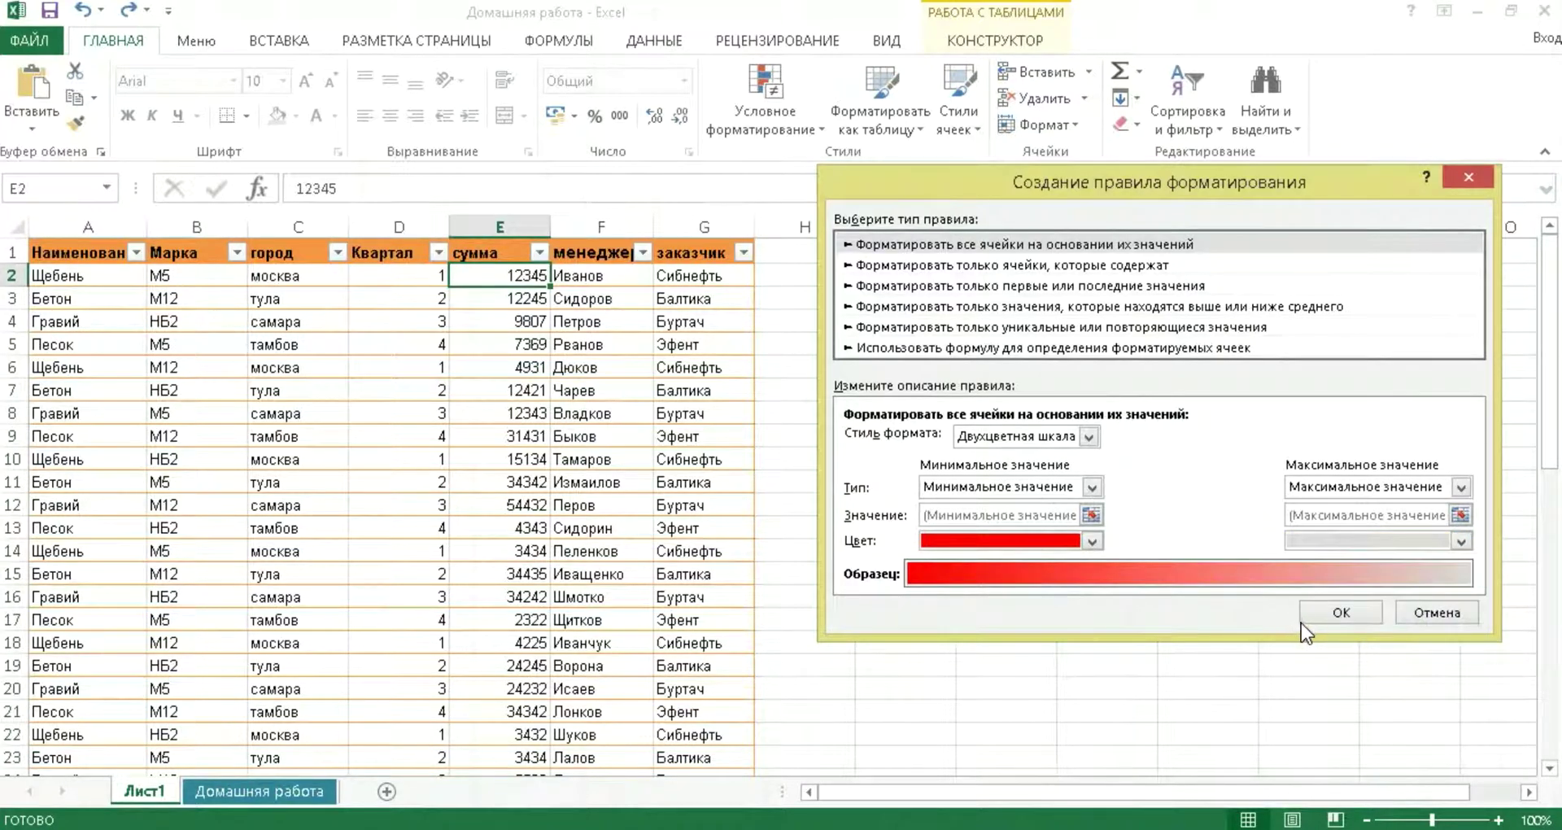
left_click(1342, 612)
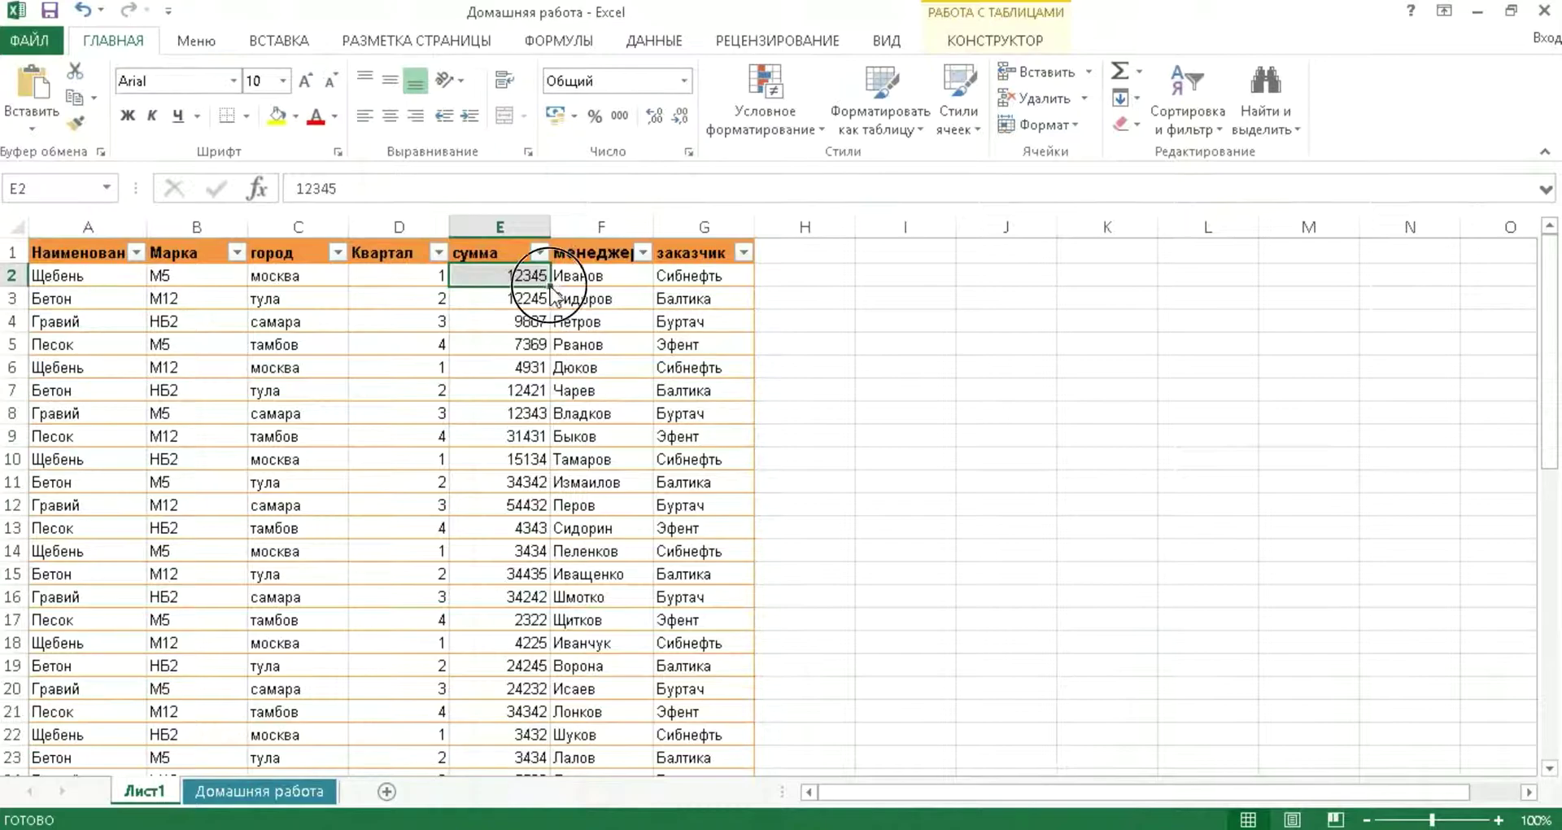
Copy E2's red-to-grey scale down the сумма column as formatting only.
double_click(550, 285)
left_click(564, 760)
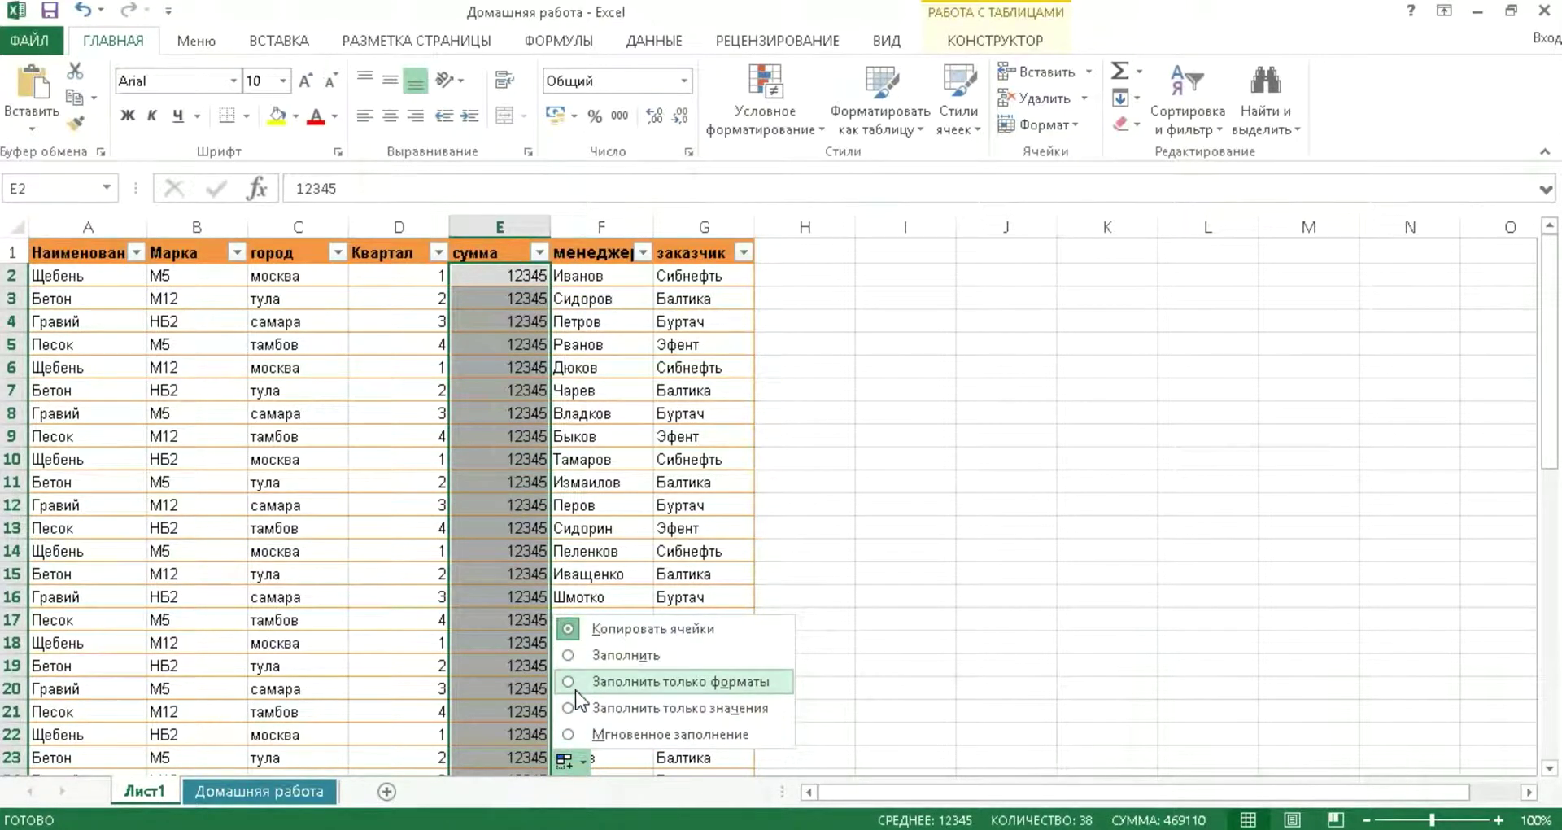
left_click(574, 687)
left_click(913, 548)
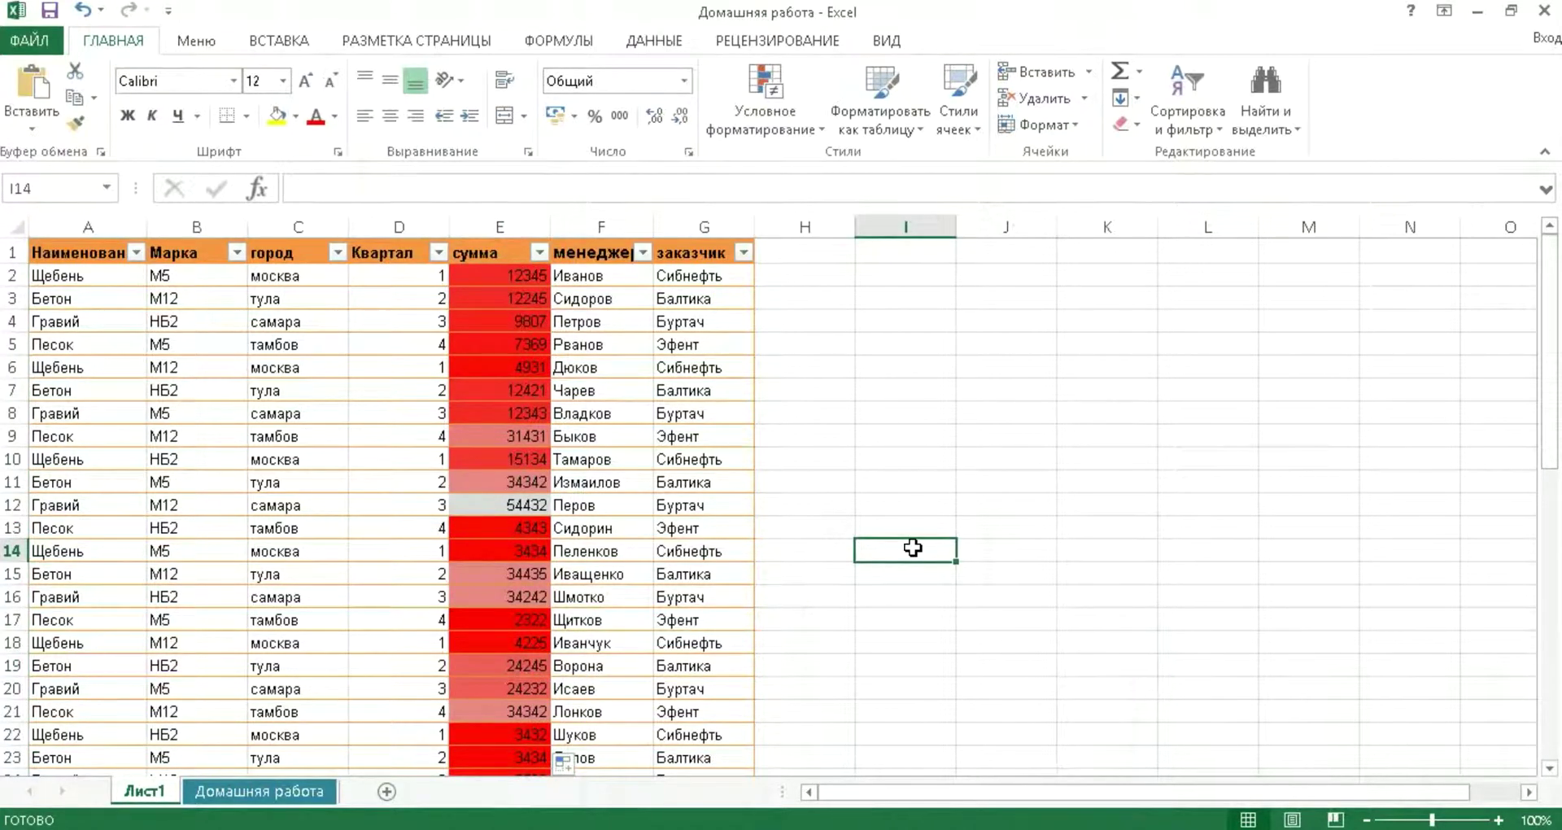
Undo the column fill, E2's two-colour scale and one earlier change.
left_click(81, 11)
left_click(80, 12)
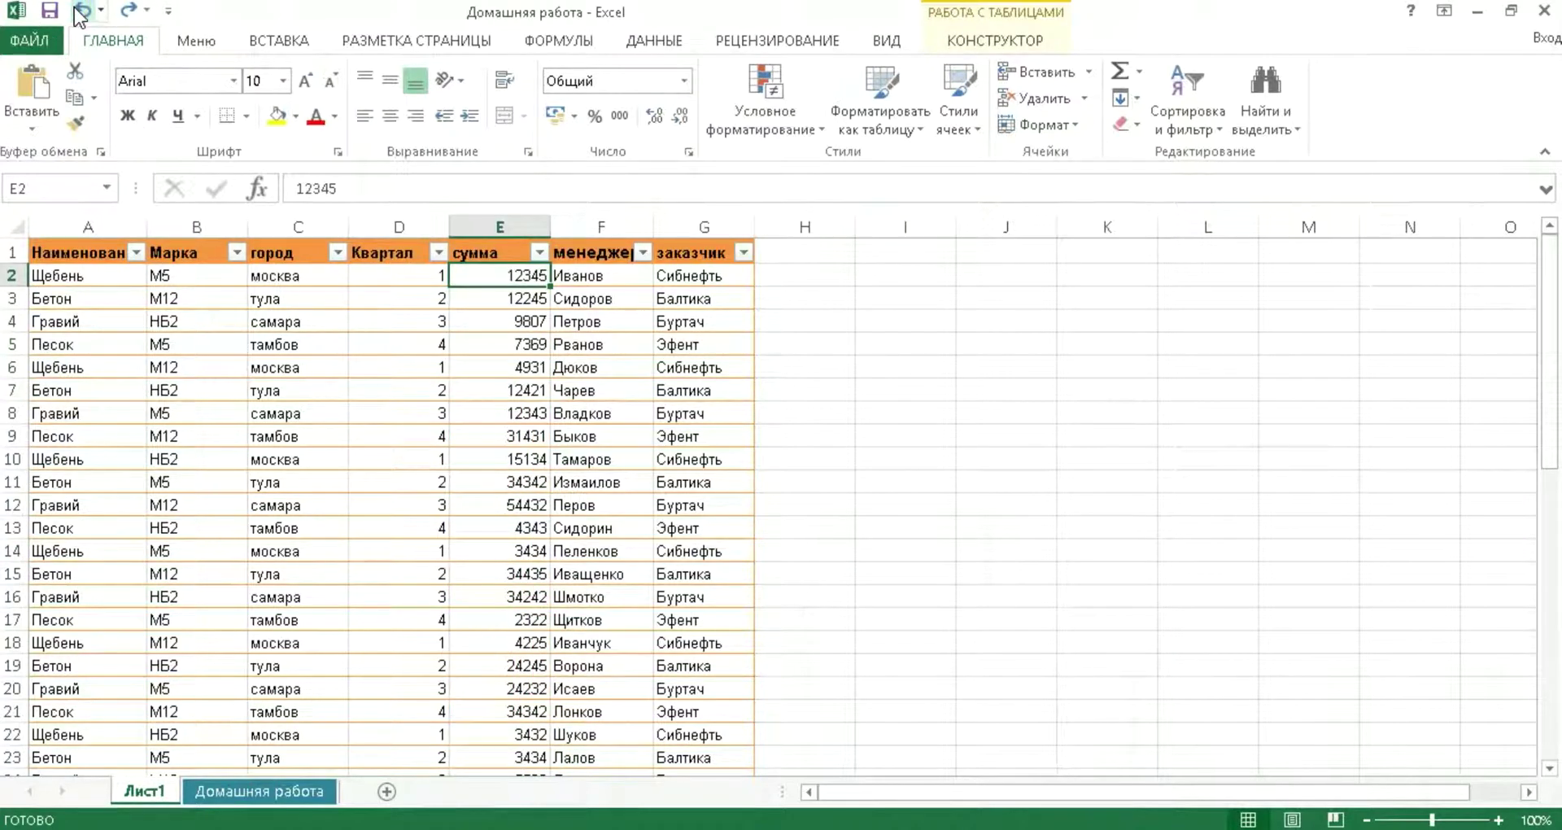
left_click(81, 11)
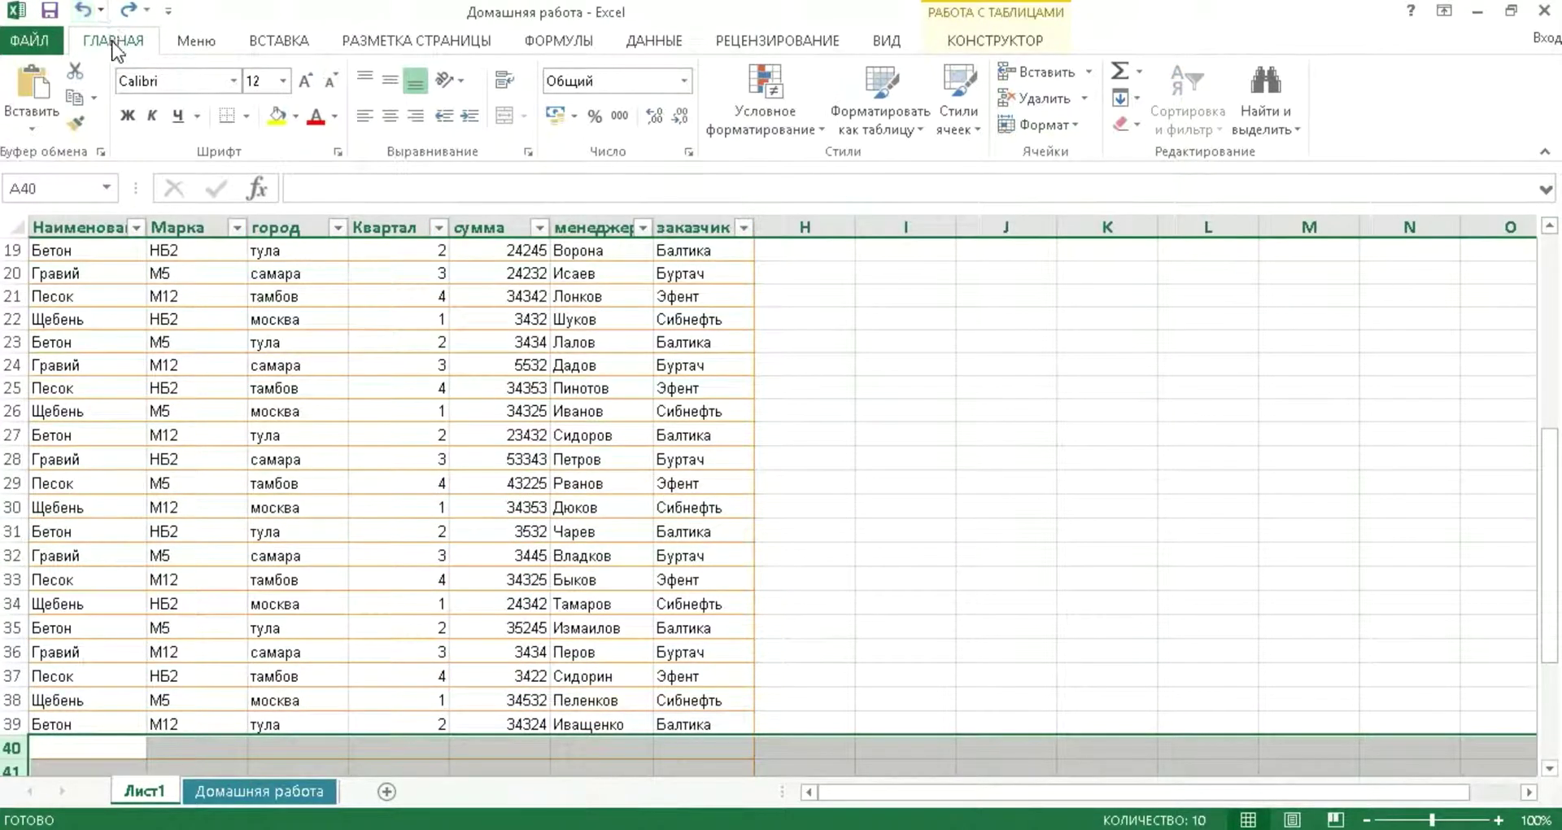